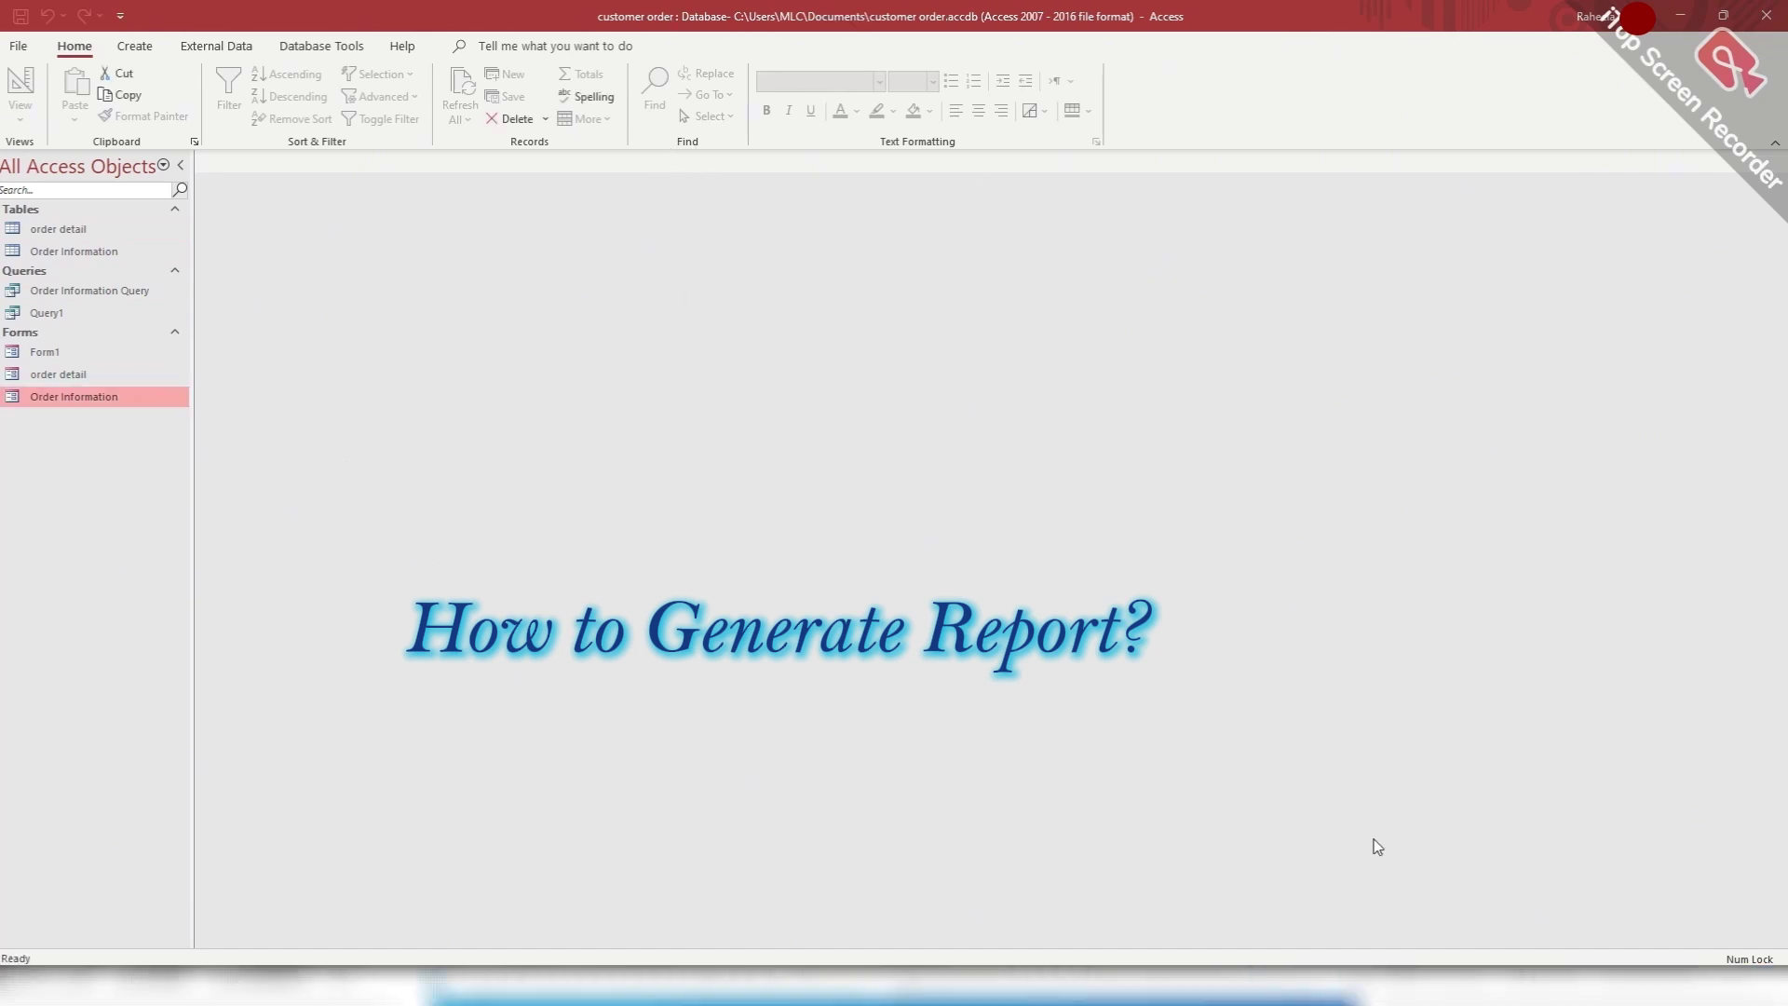
Step: Generate a basic report from the Order Information table with the Create > Report command
left_click(135, 46)
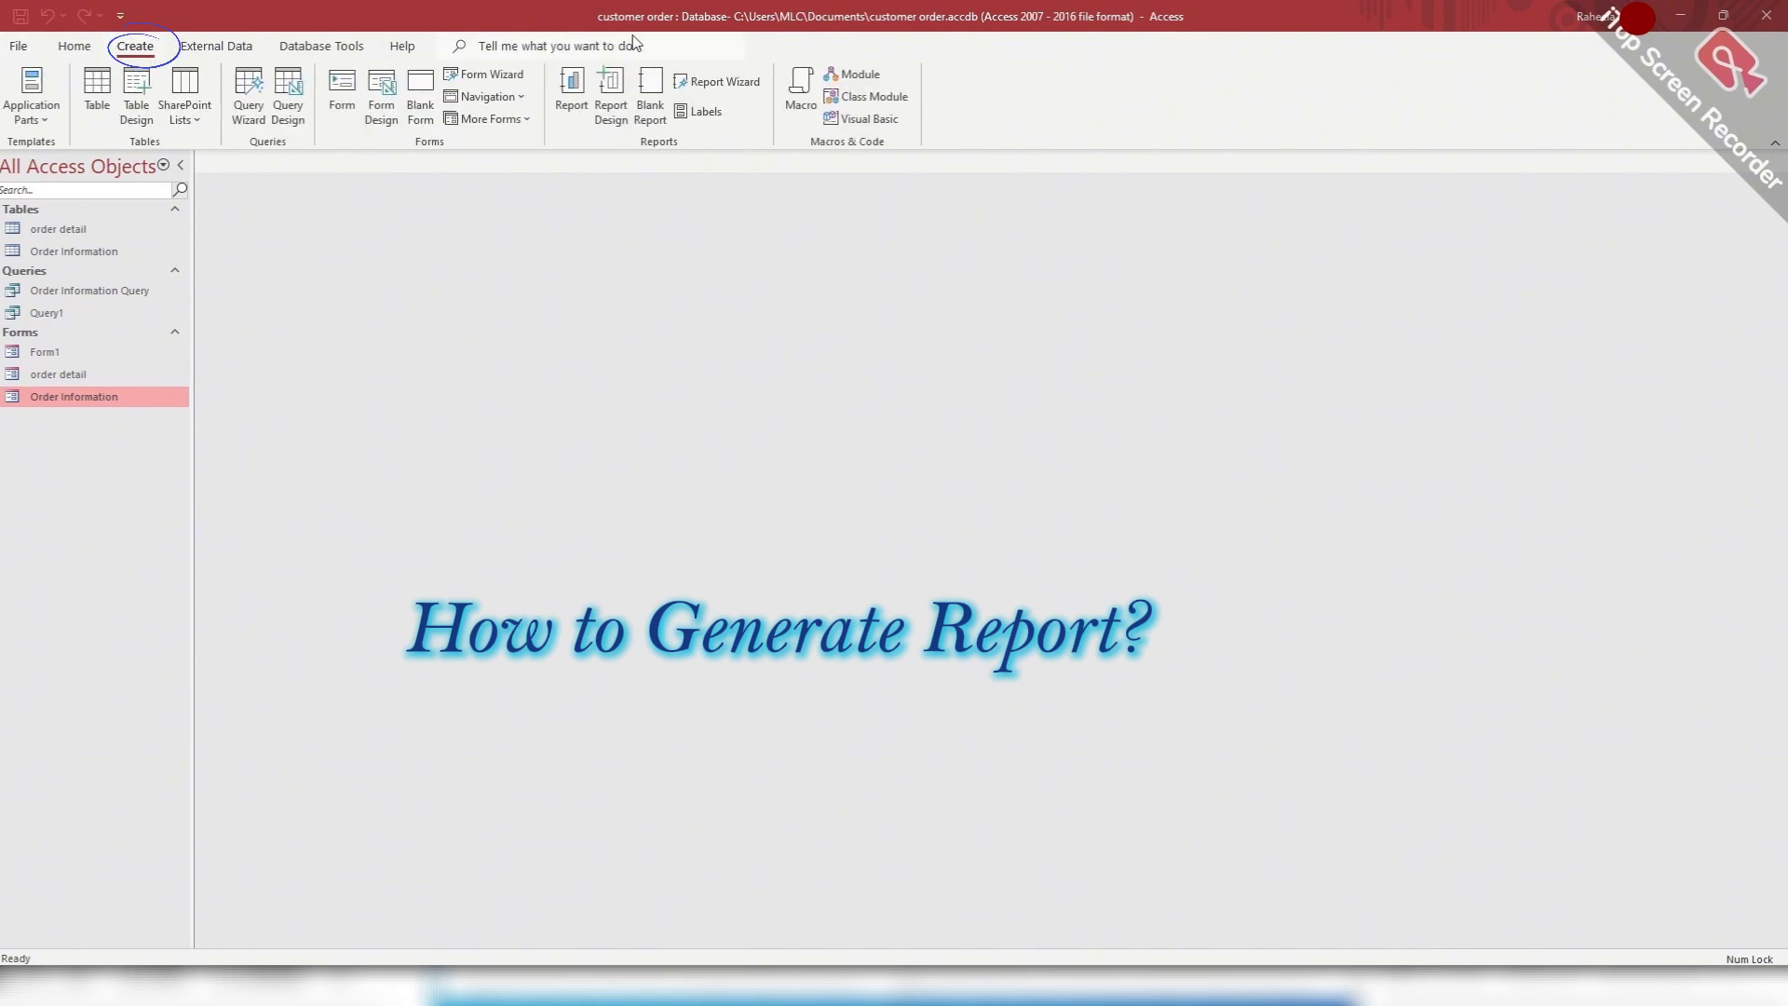
left_click(575, 105)
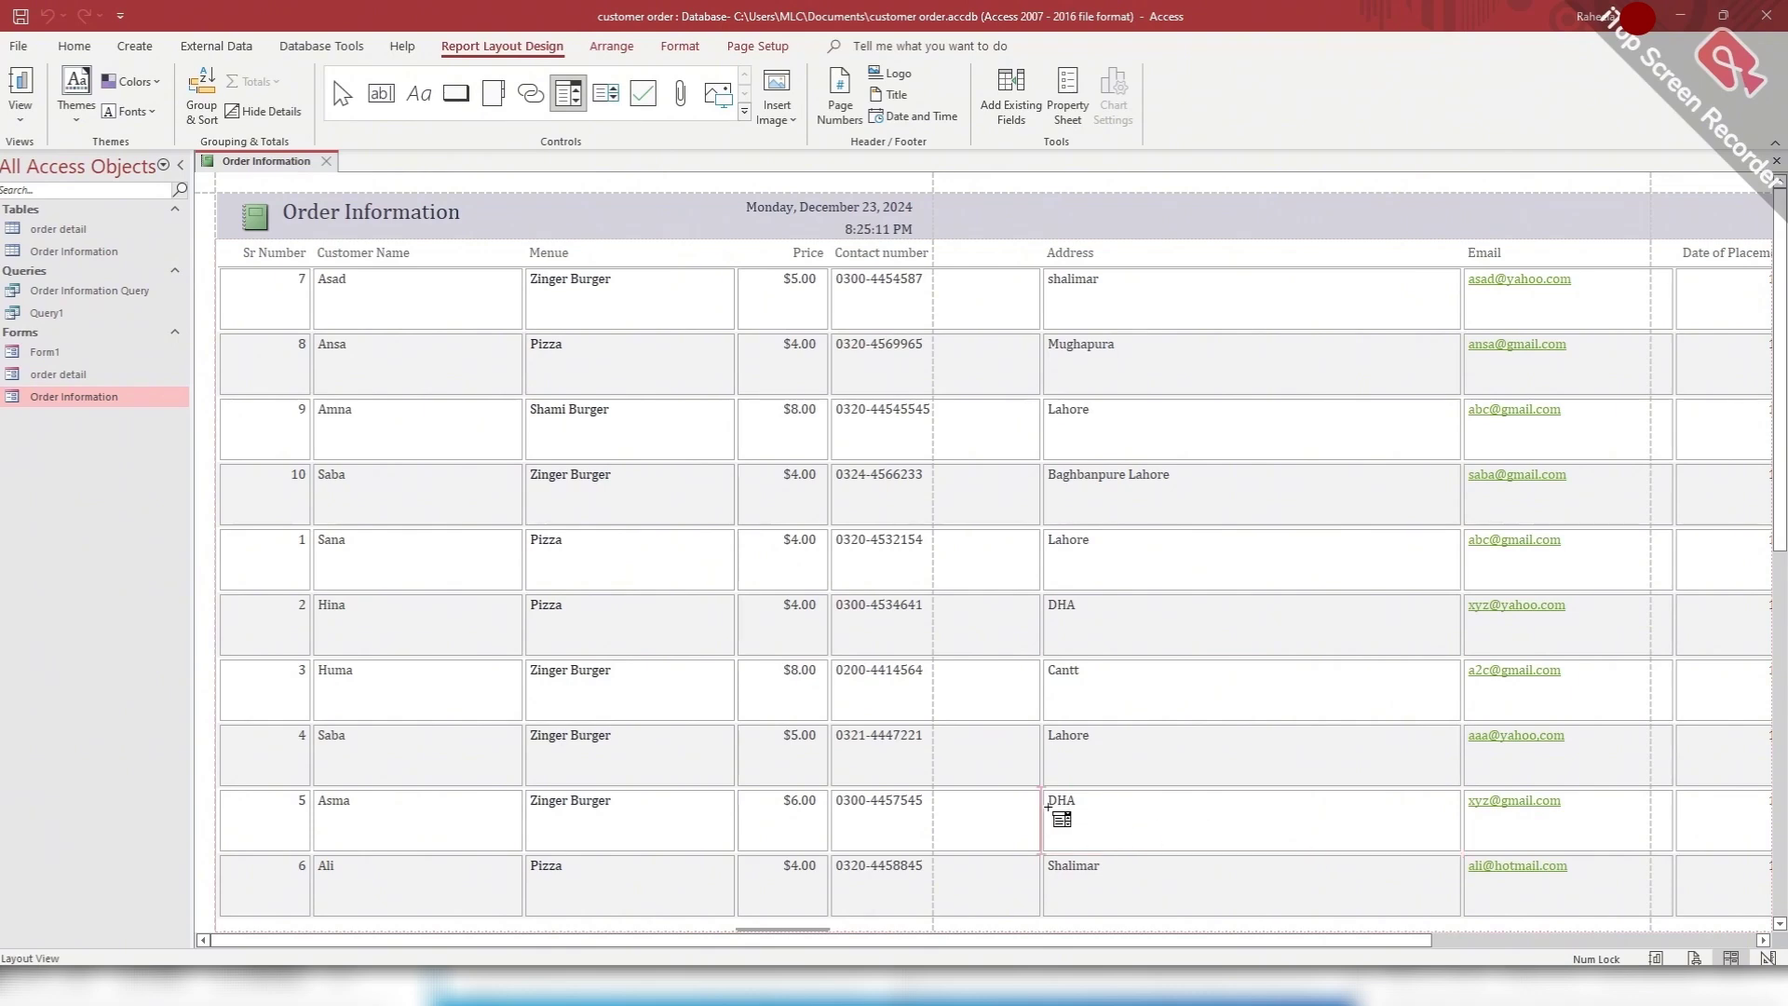
left_click_drag(1308, 940, 1166, 932)
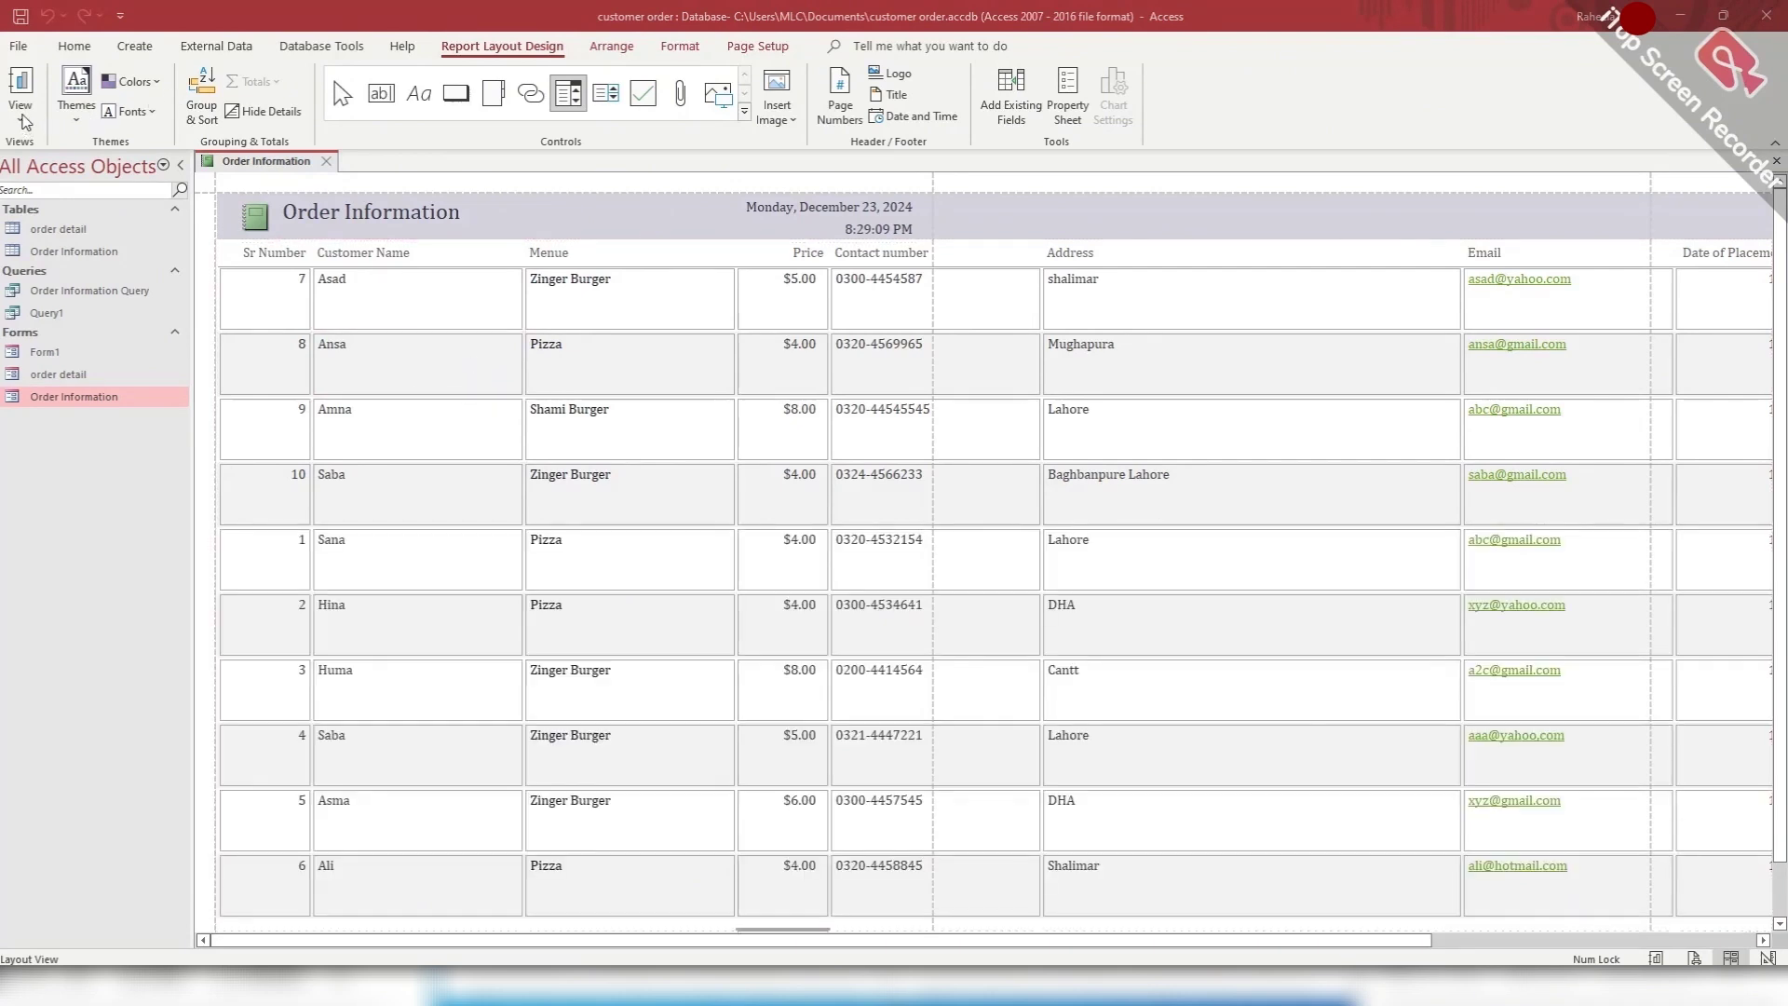
left_click(26, 120)
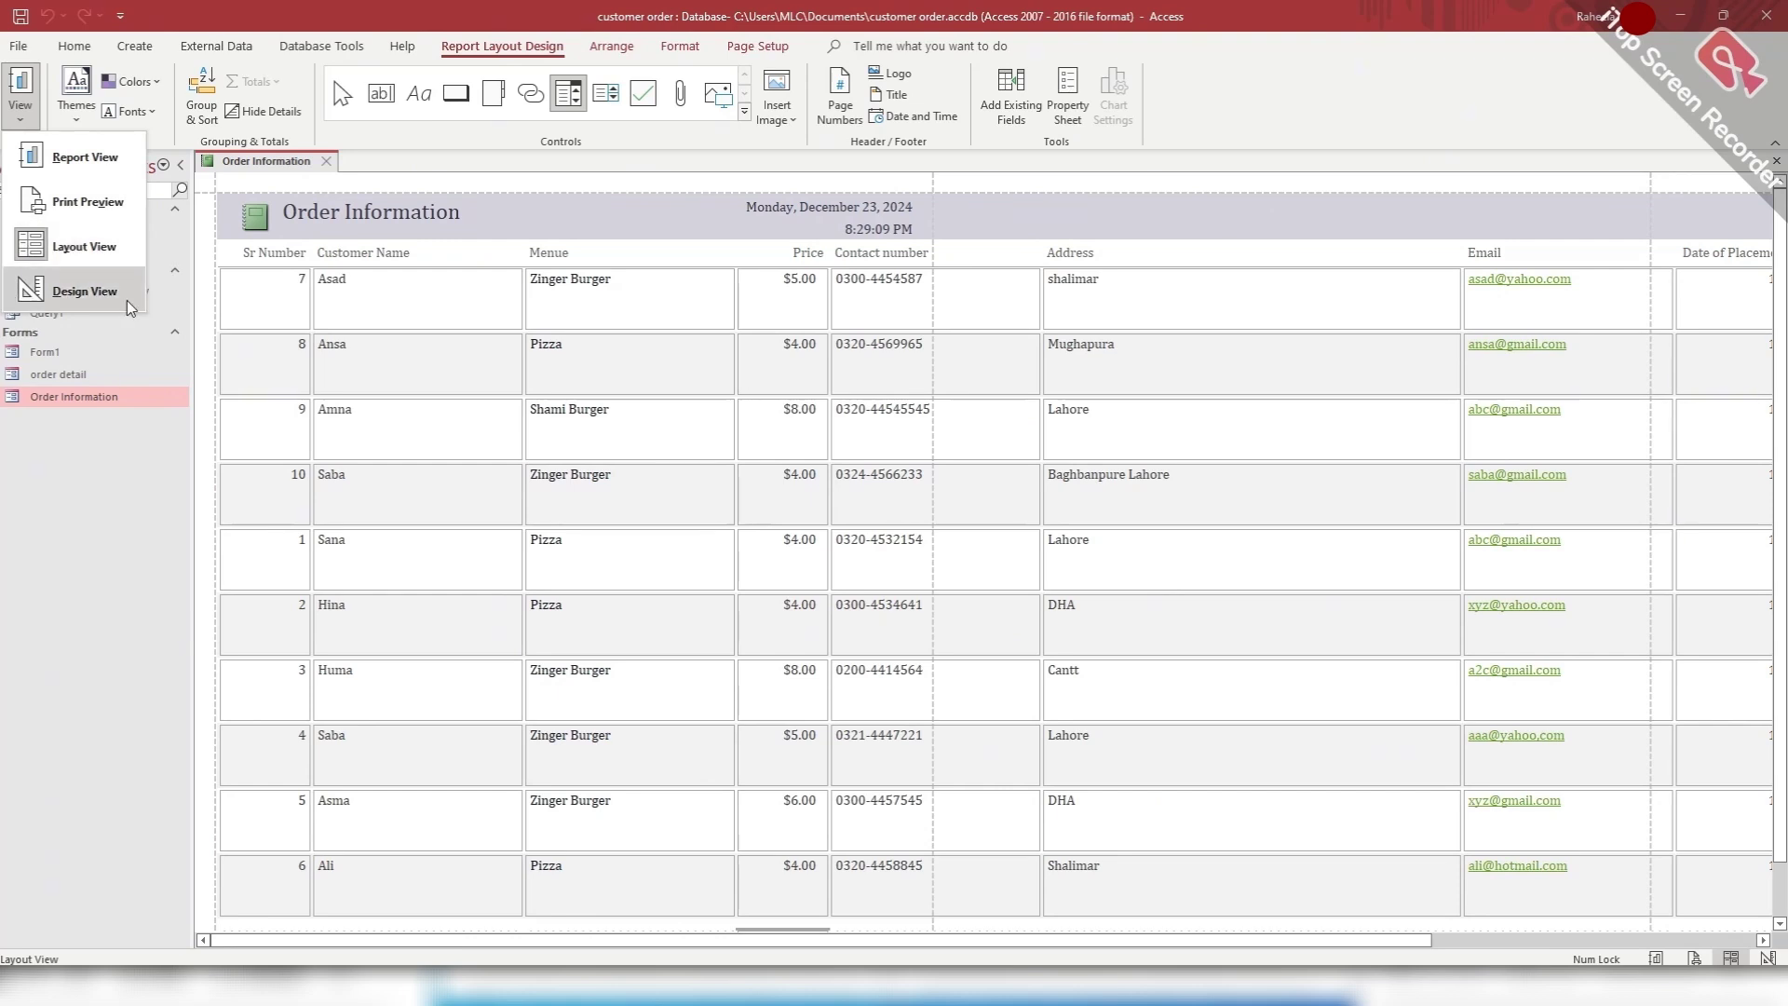
left_click(84, 246)
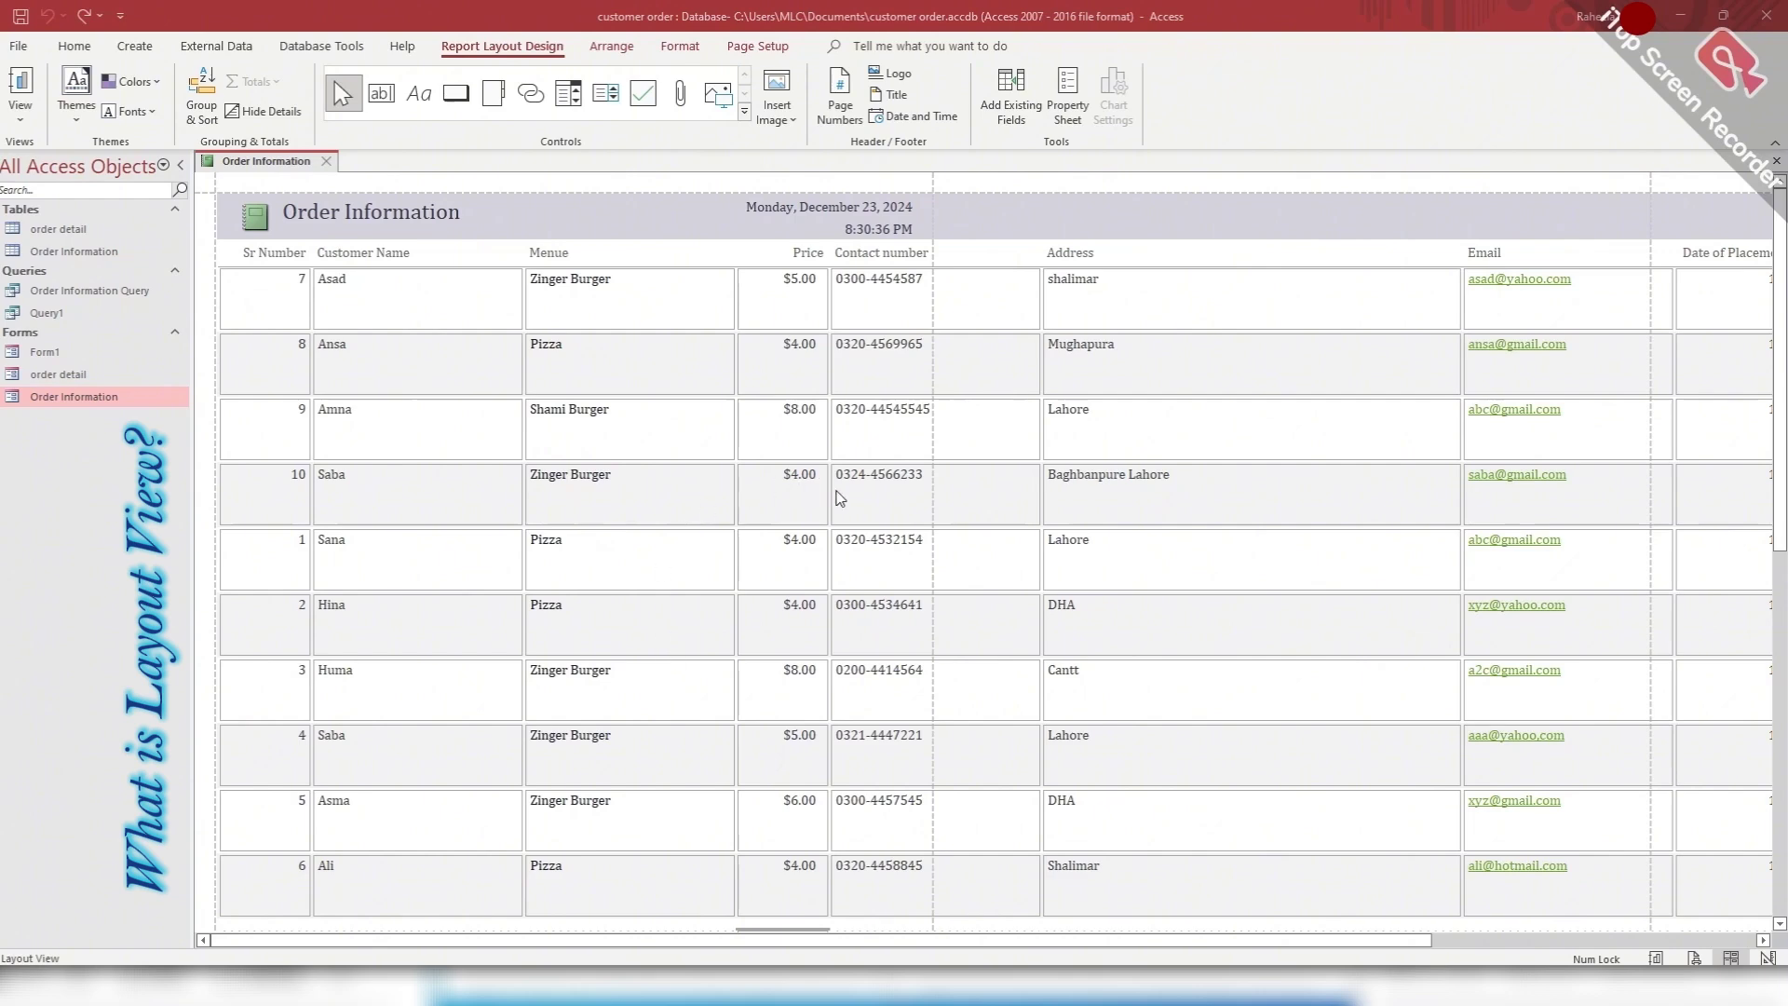
Step: Narrow the Address column so the order date and time columns fit on screen
left_click(572, 290)
left_click_drag(572, 290, 632, 378)
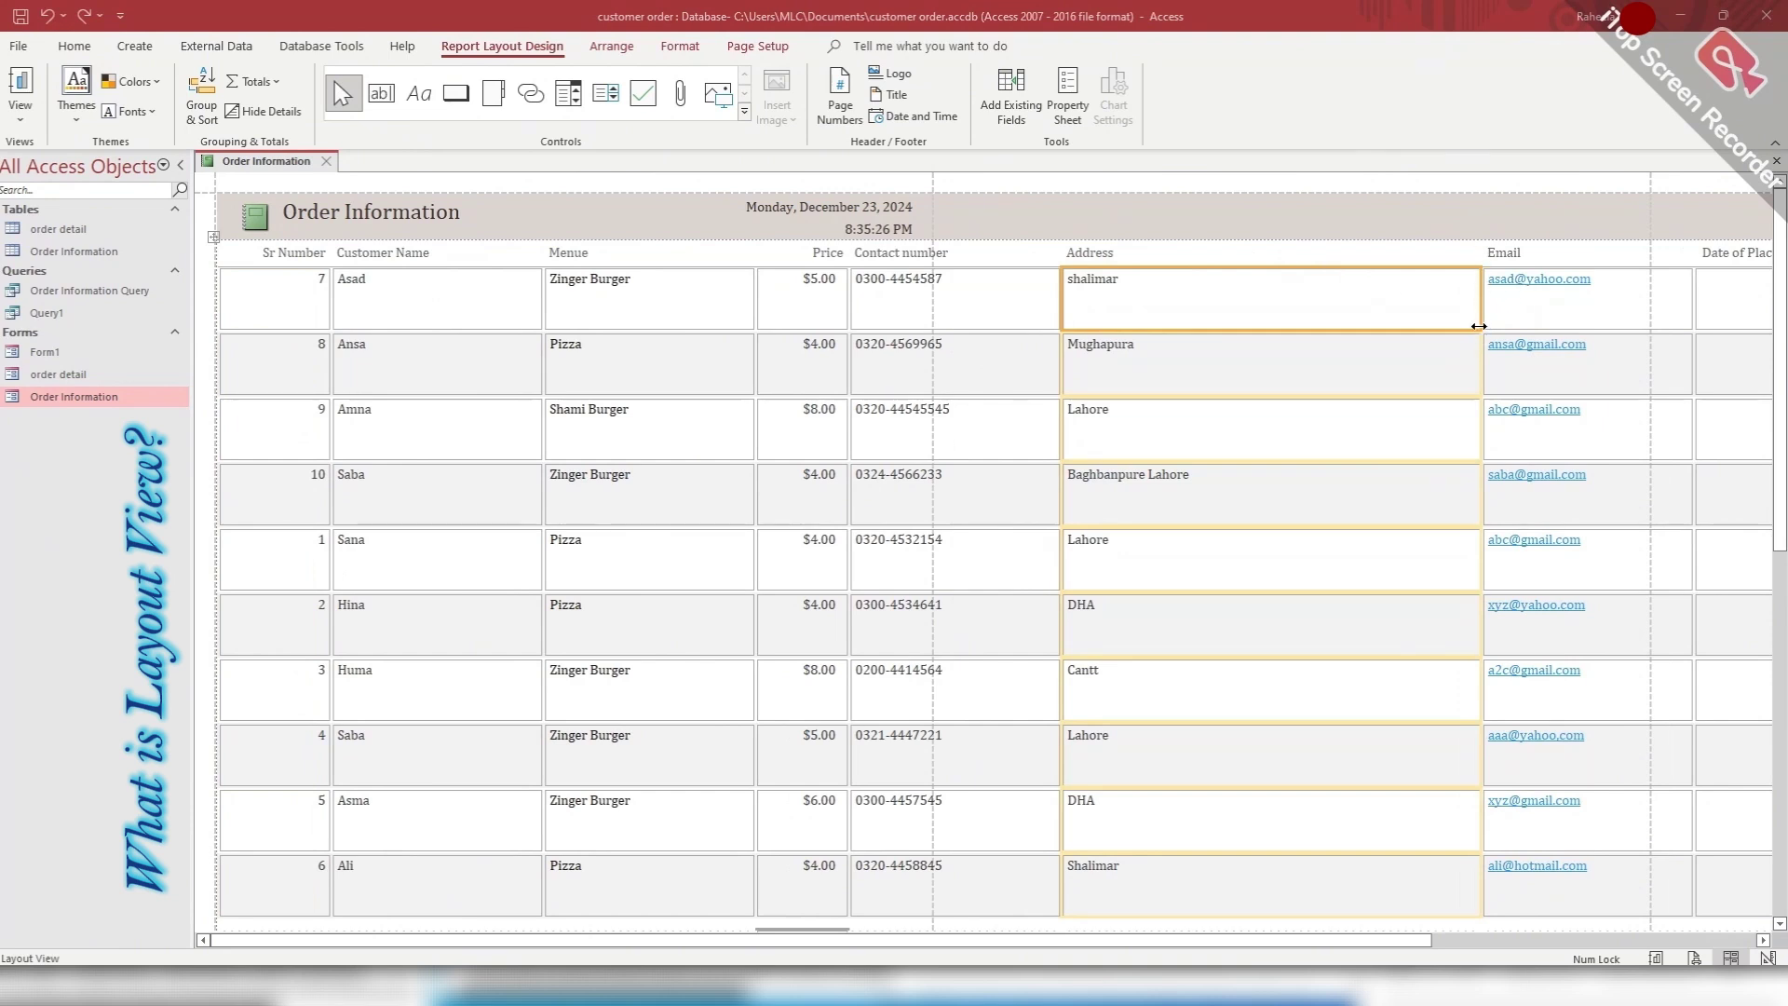
left_click_drag(1479, 326, 1285, 320)
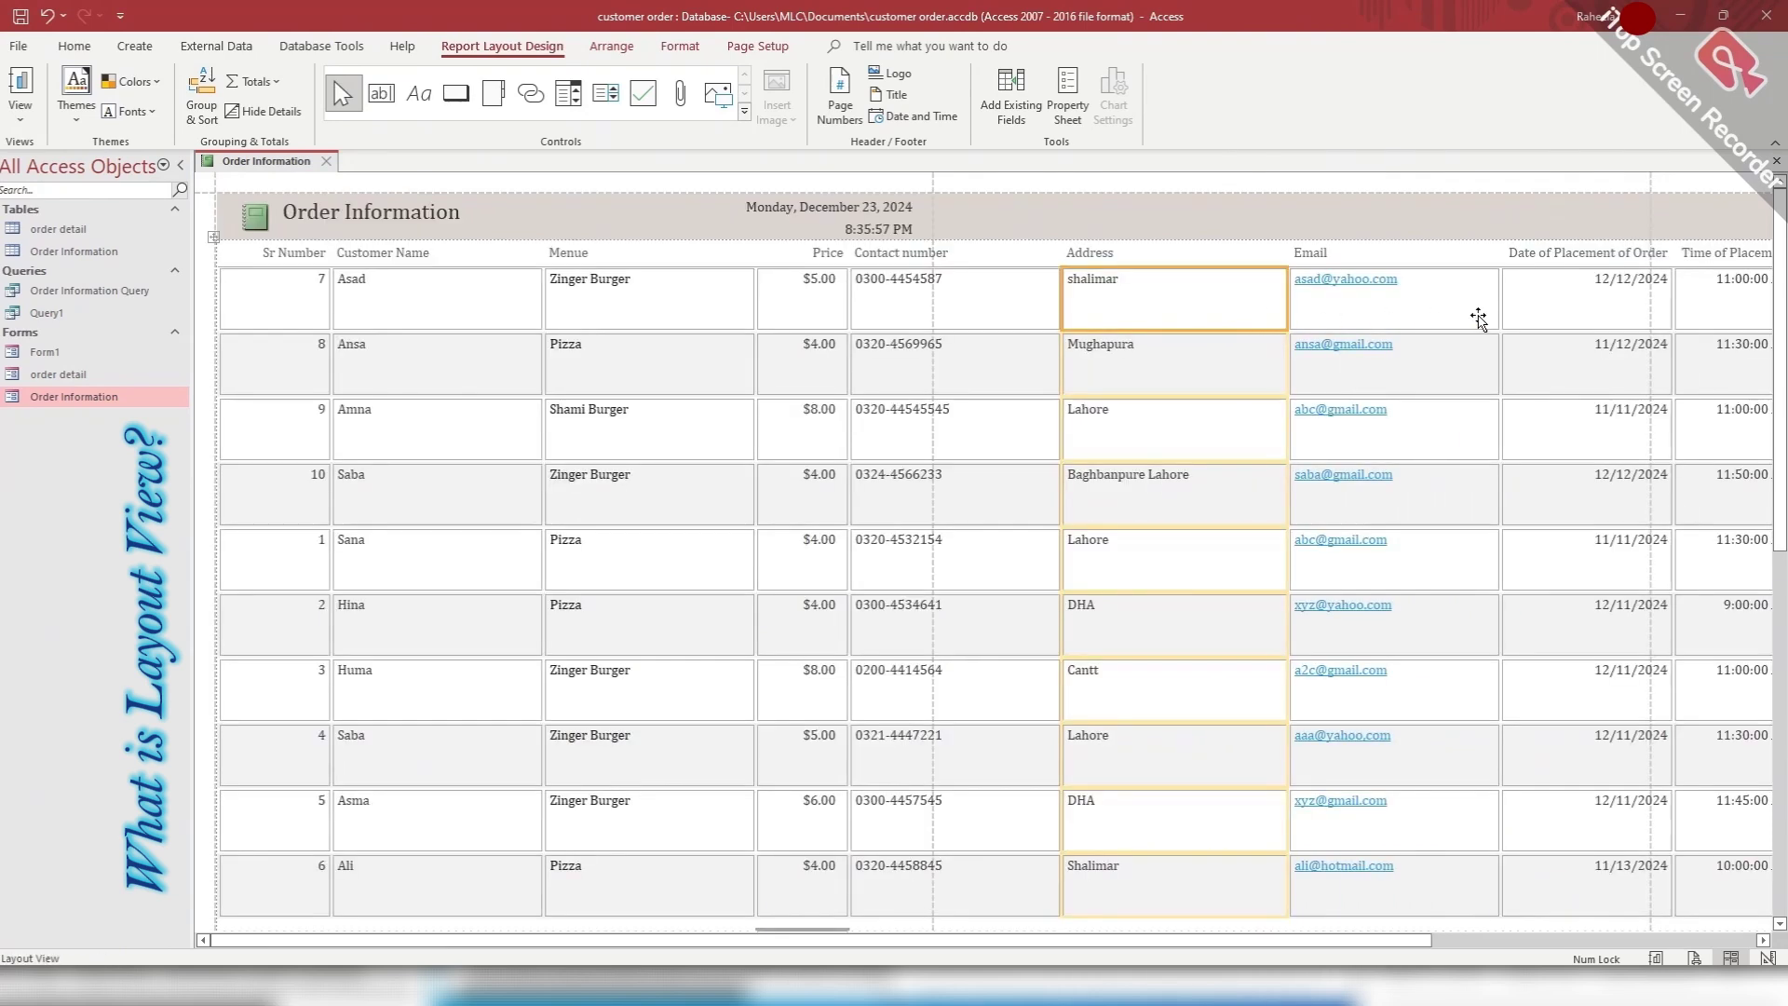
left_click(750, 303)
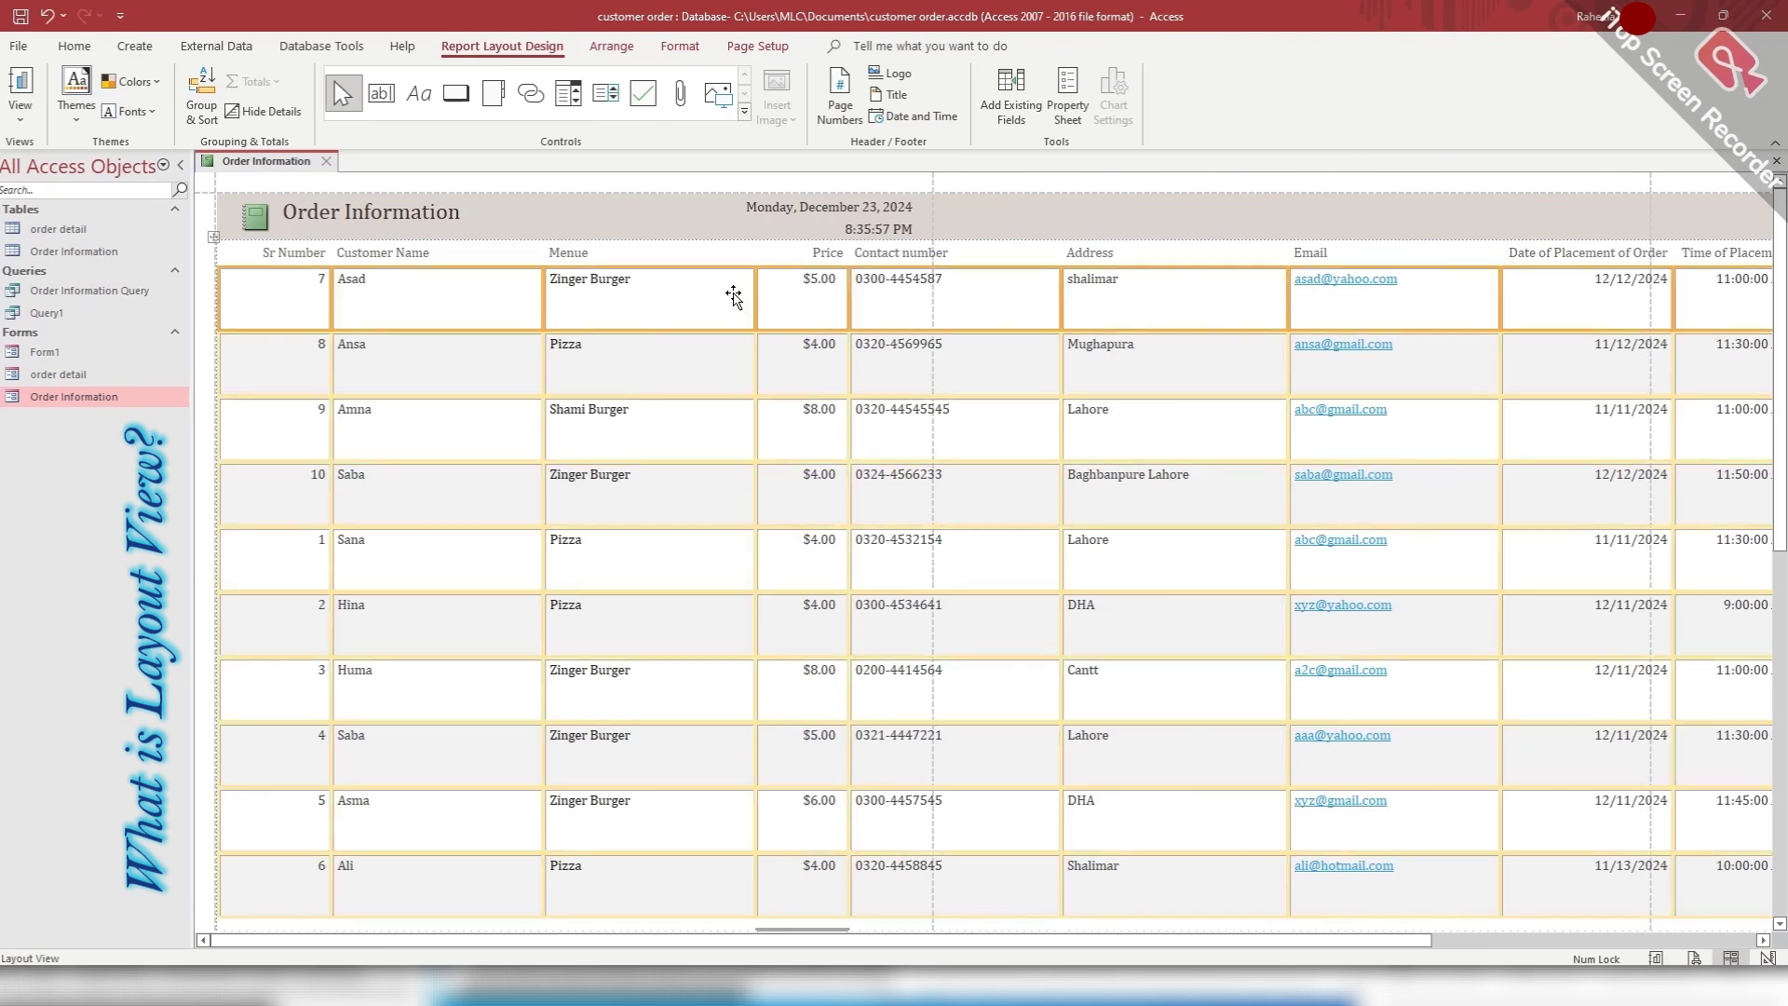
left_click_drag(752, 299, 686, 299)
left_click(1004, 687)
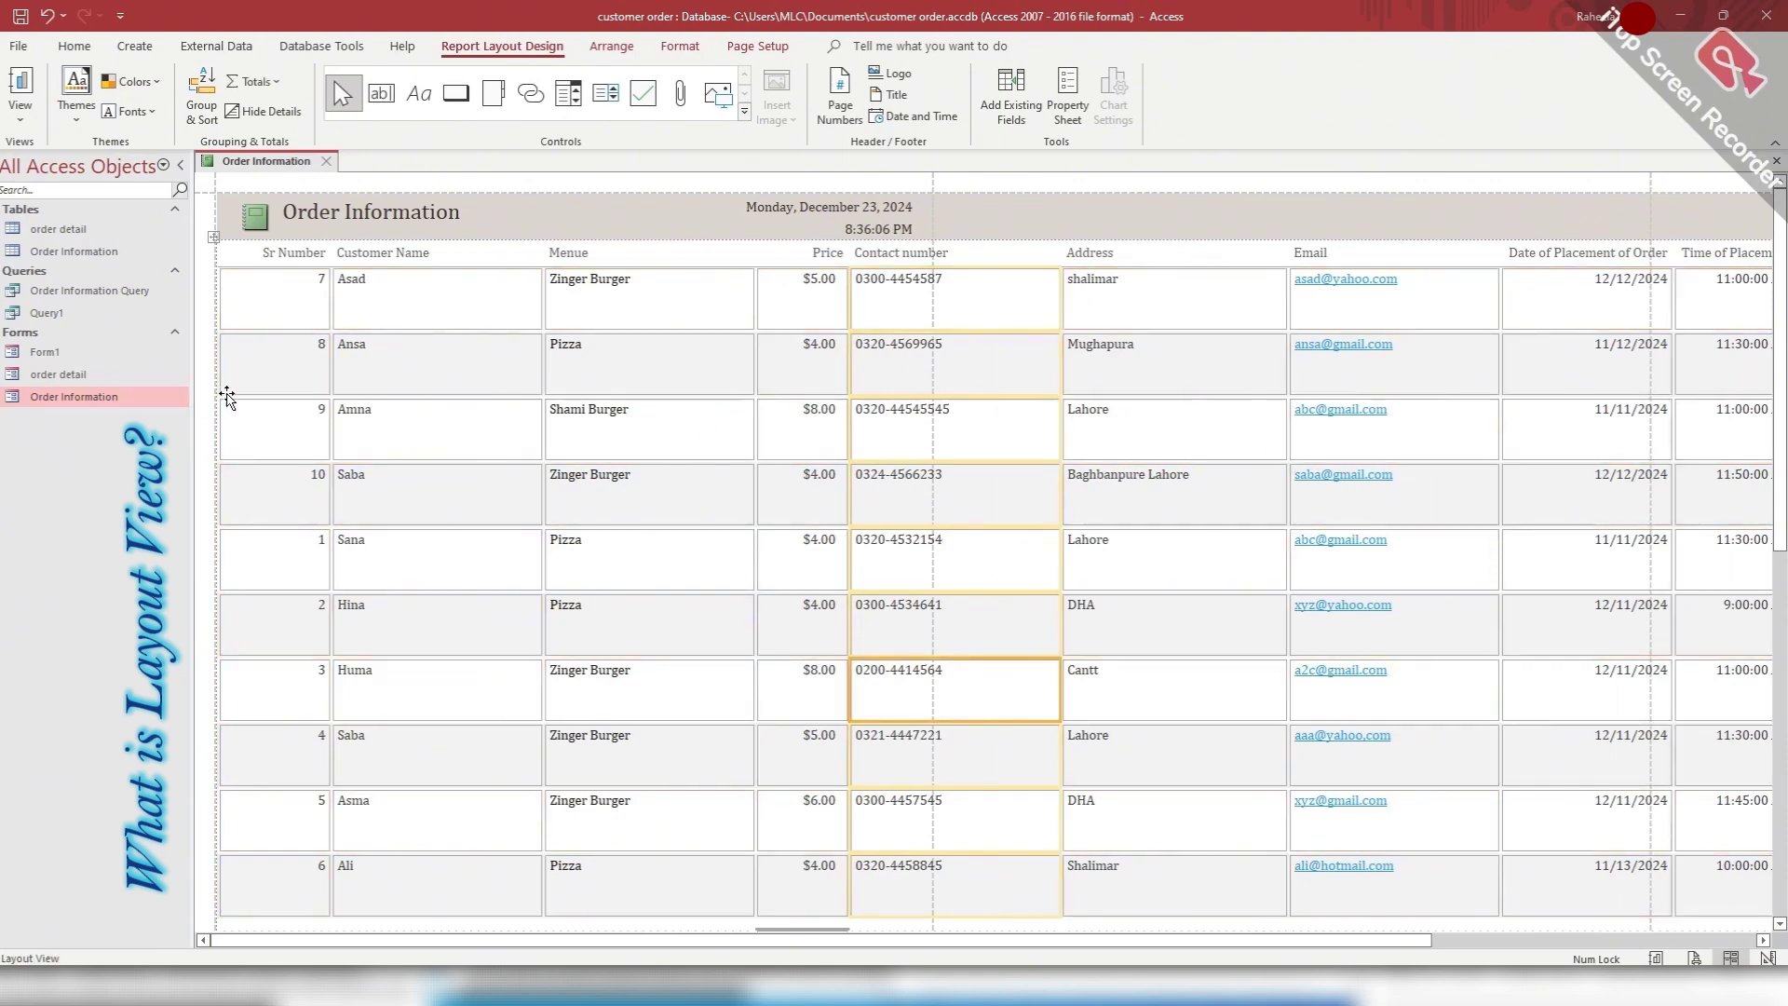
left_click(228, 358)
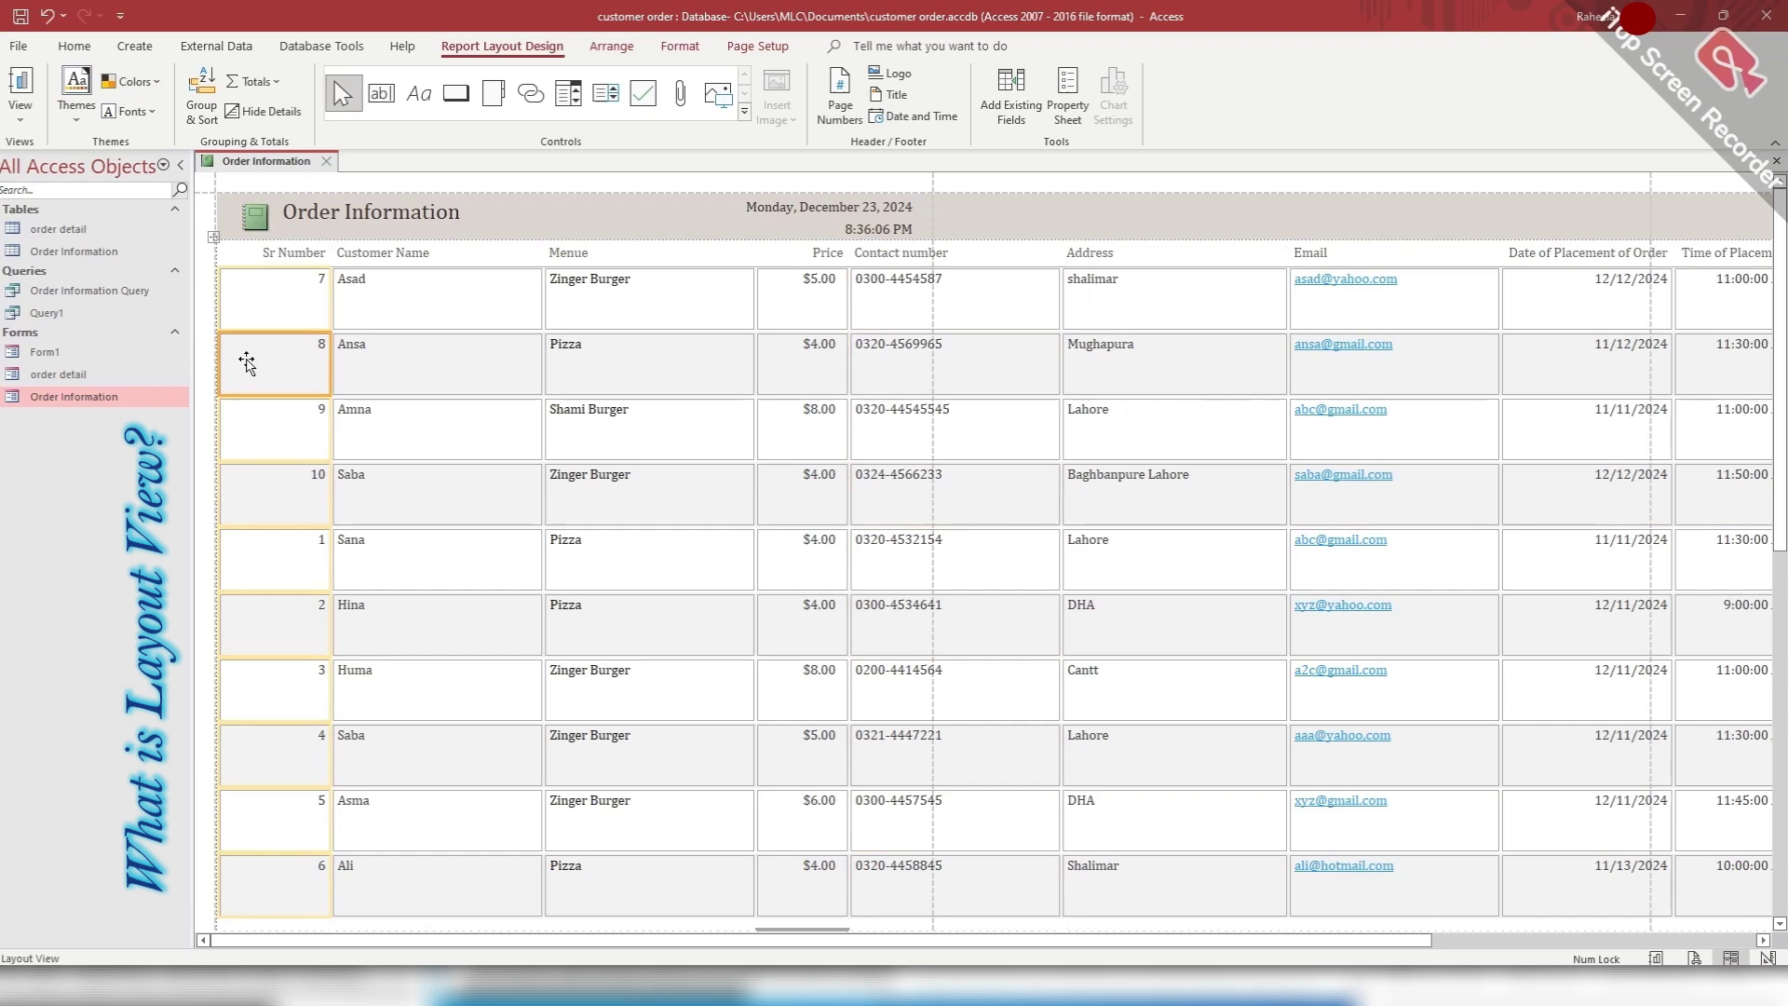
left_click(214, 355)
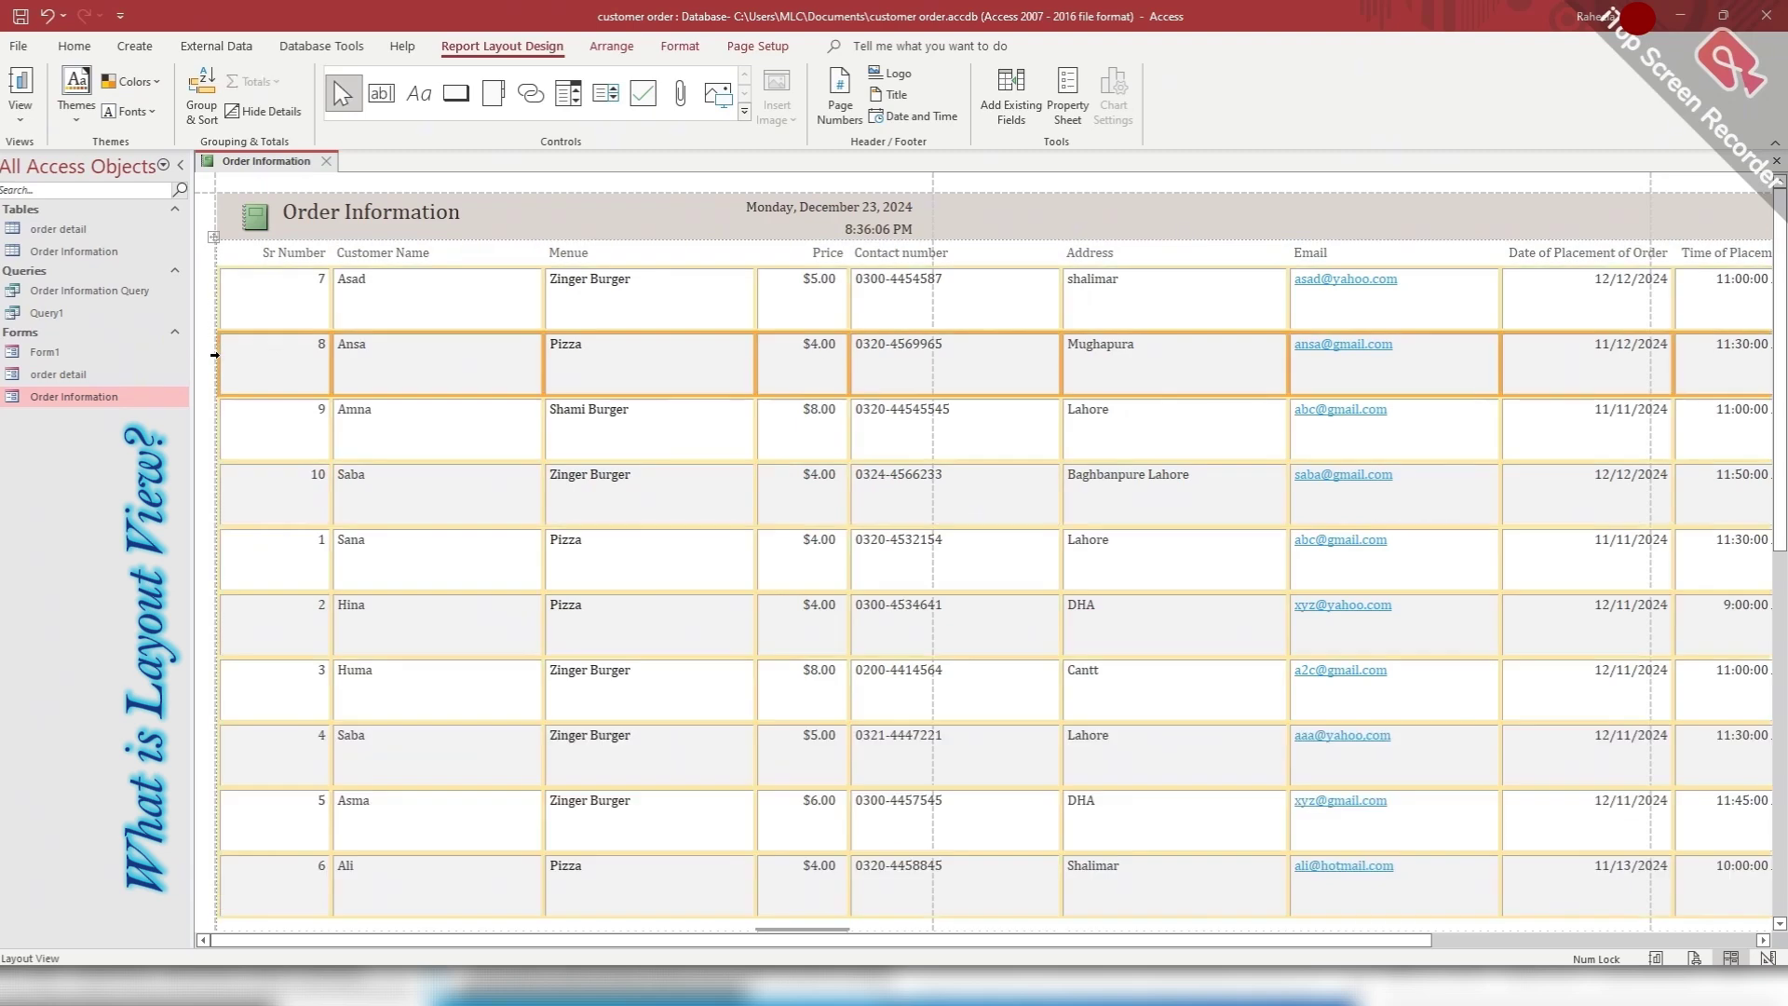
Step: Apply the Century Gothic font theme to the Order Information report
left_click(155, 115)
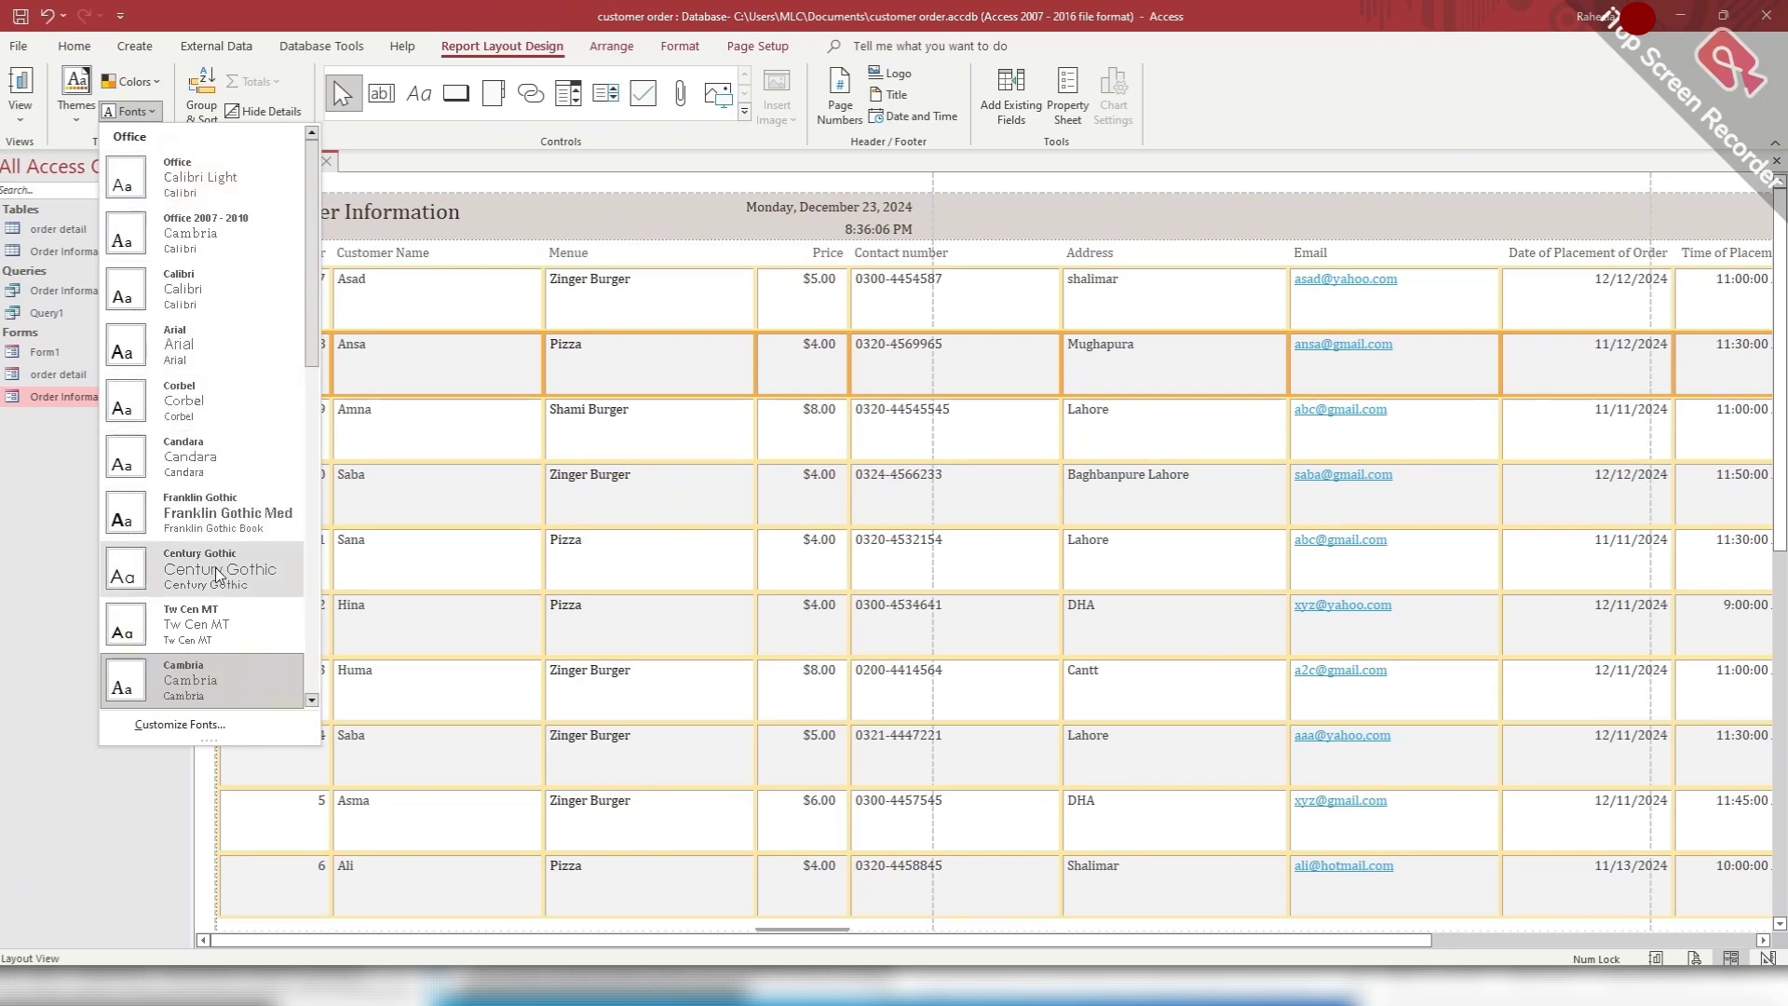
left_click(220, 568)
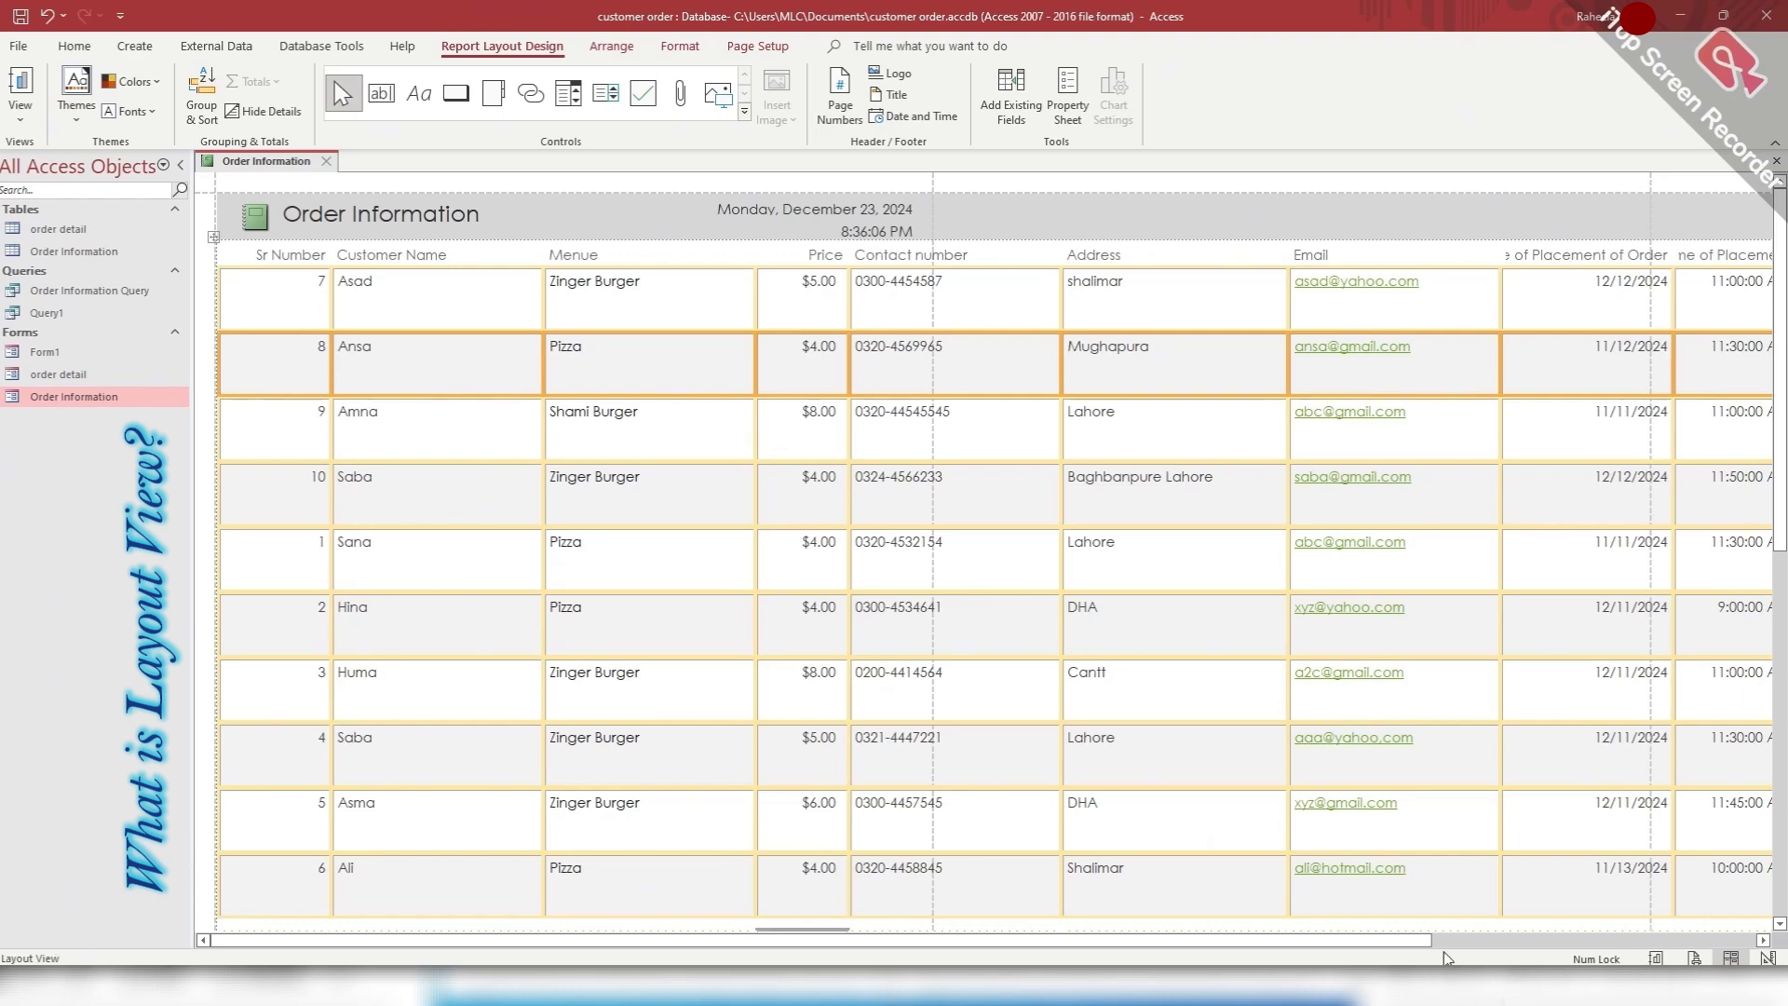
left_click(20, 104)
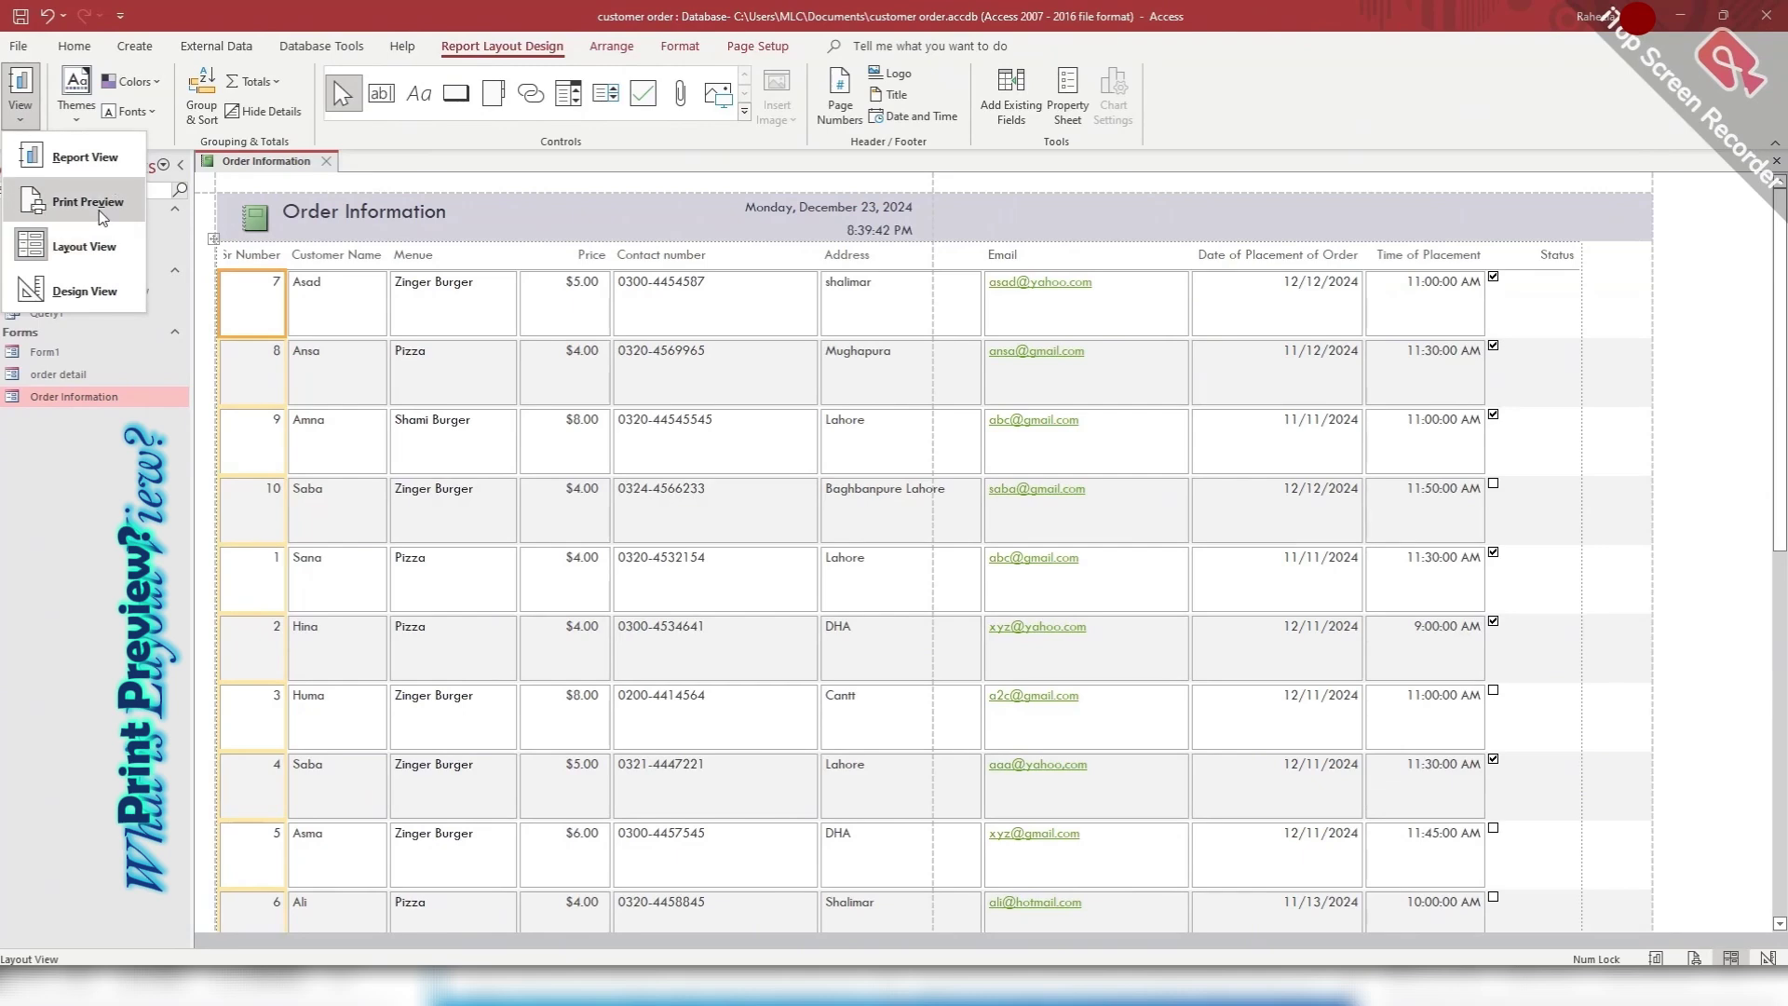
Step: Print-preview the report down to its $52.00 total, then display it in Report View
left_click(102, 213)
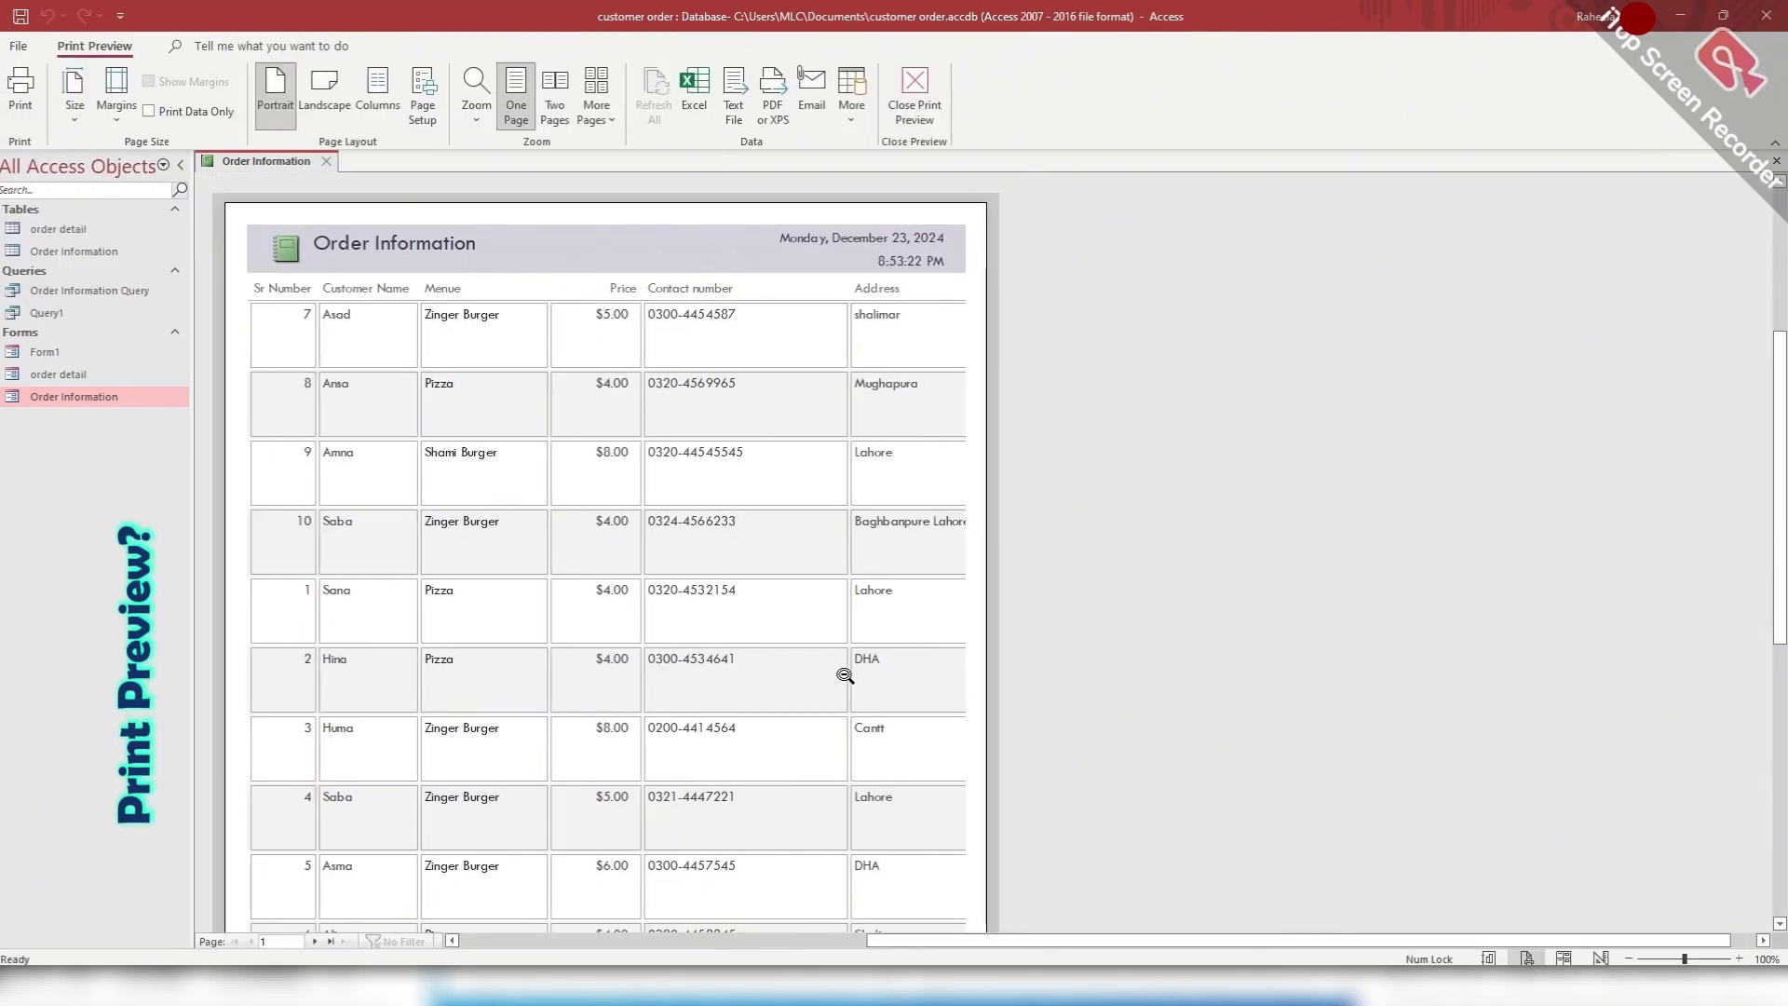
scroll(1034, 861, "down", 3)
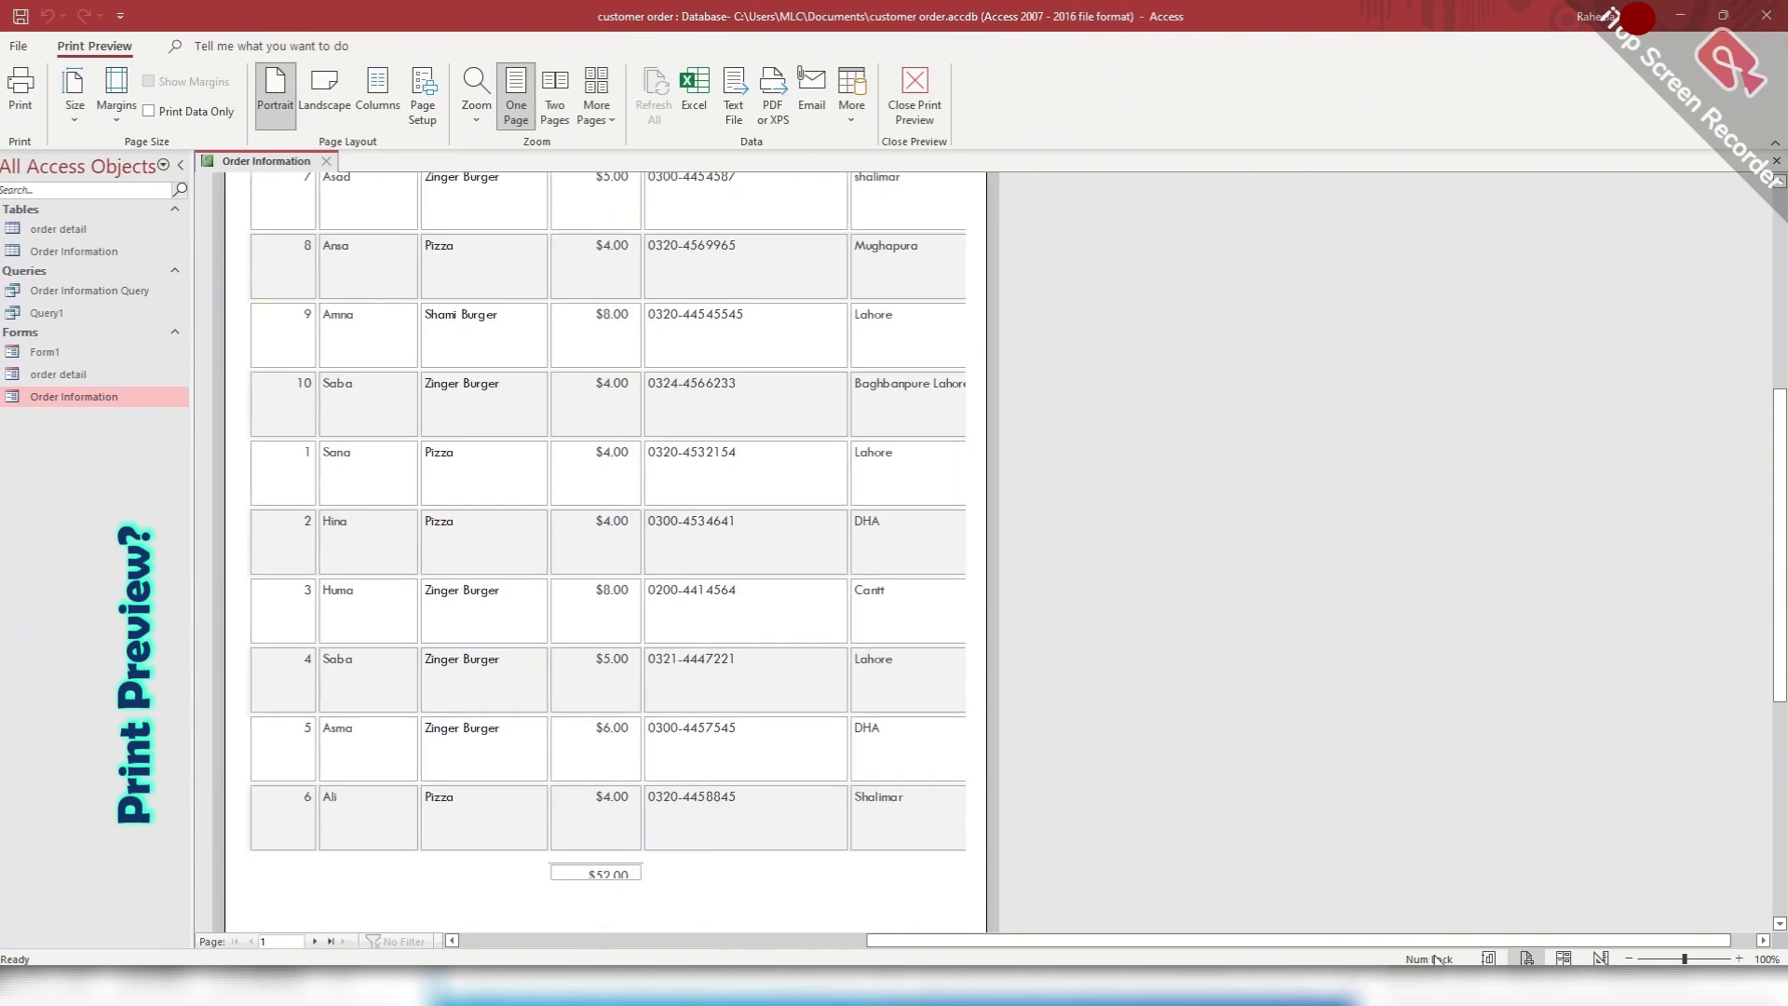
left_click(1563, 958)
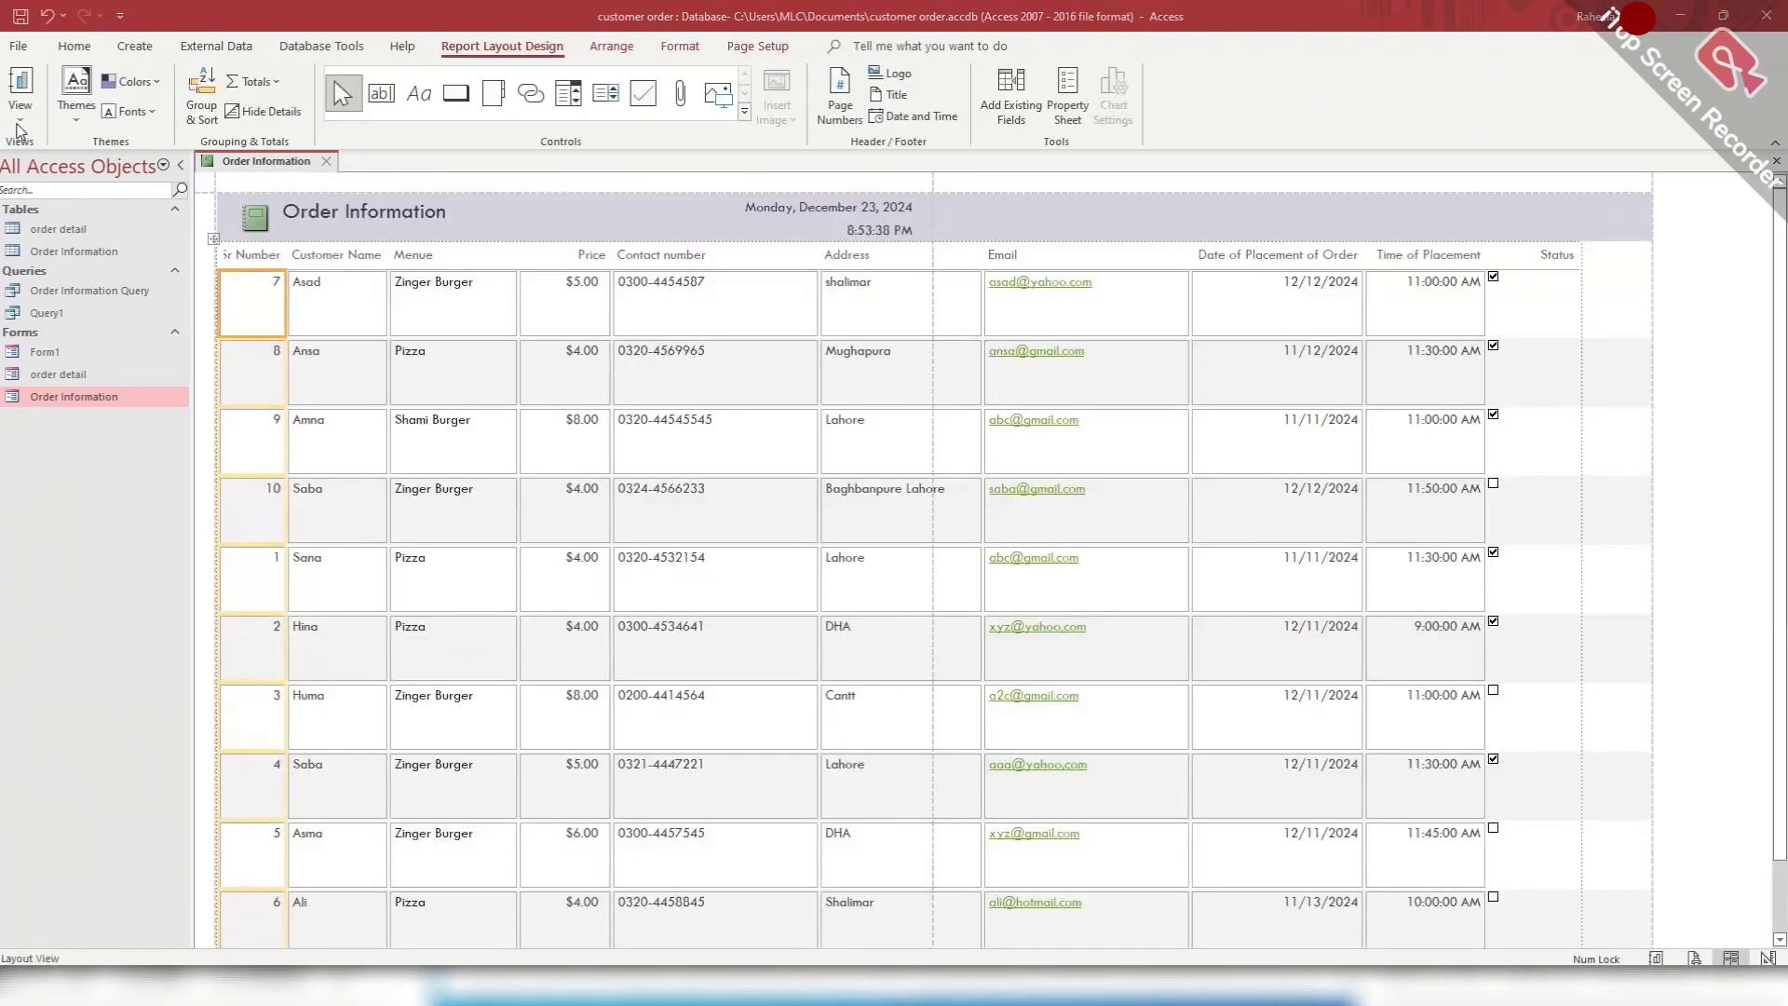
left_click(20, 116)
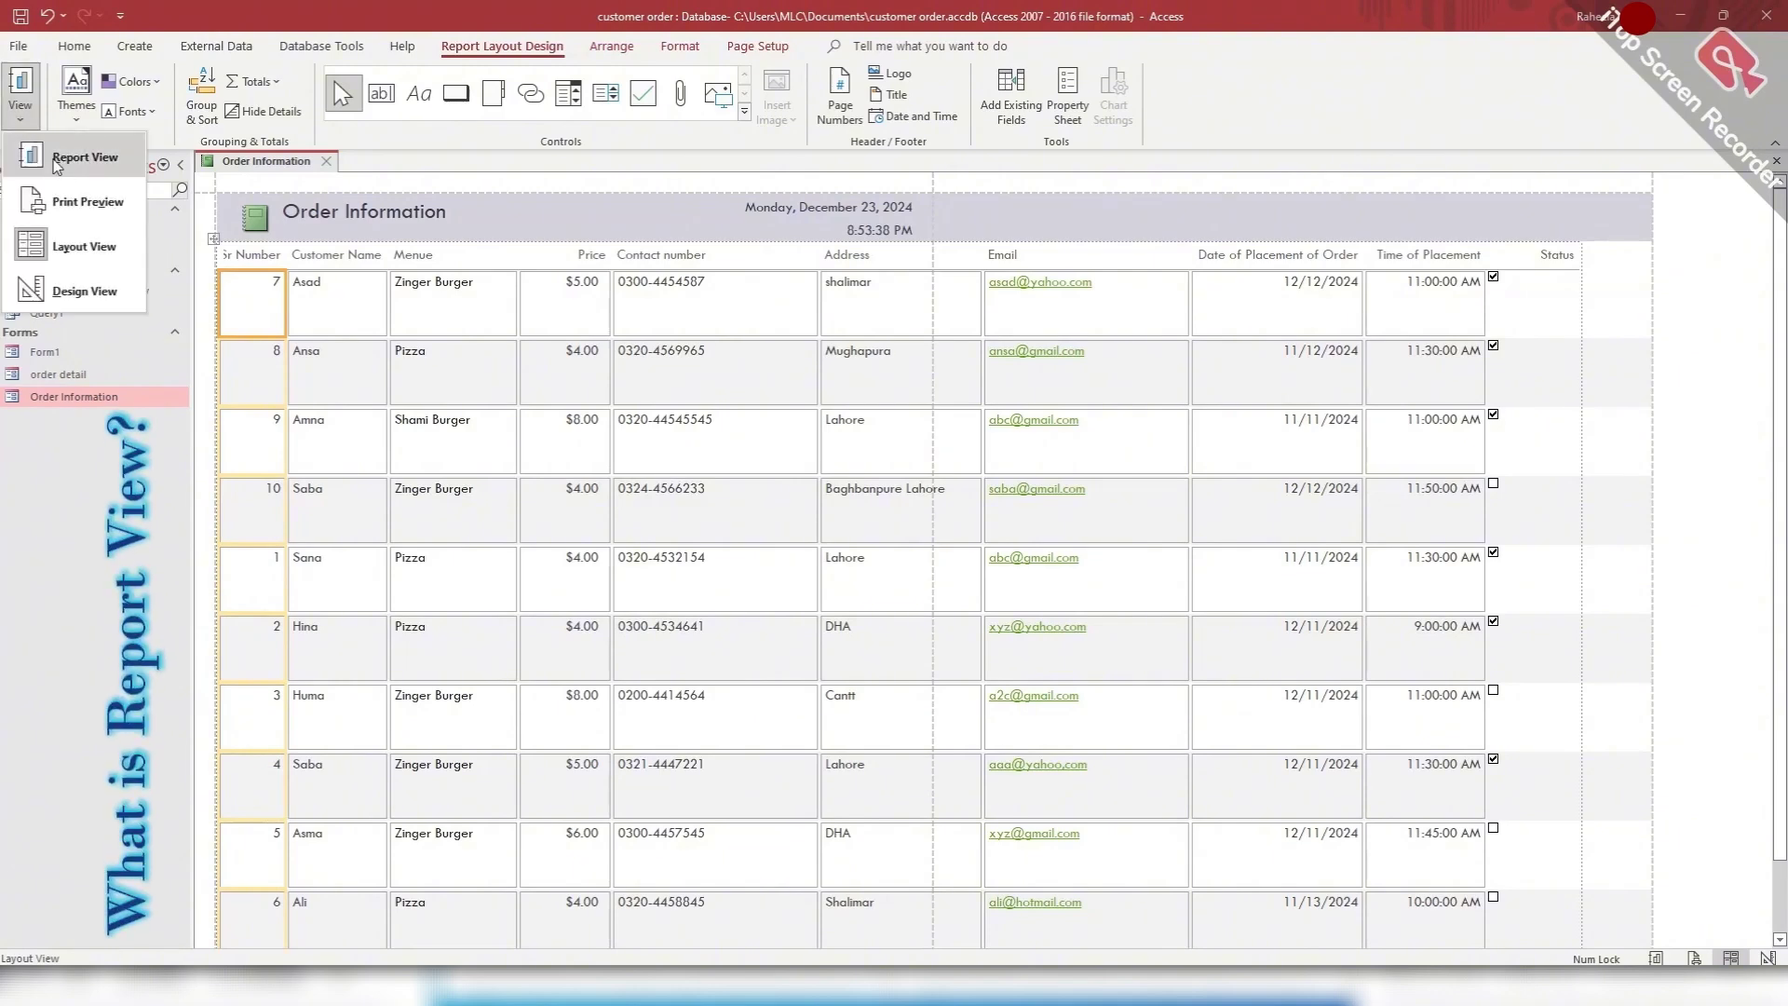
left_click(73, 172)
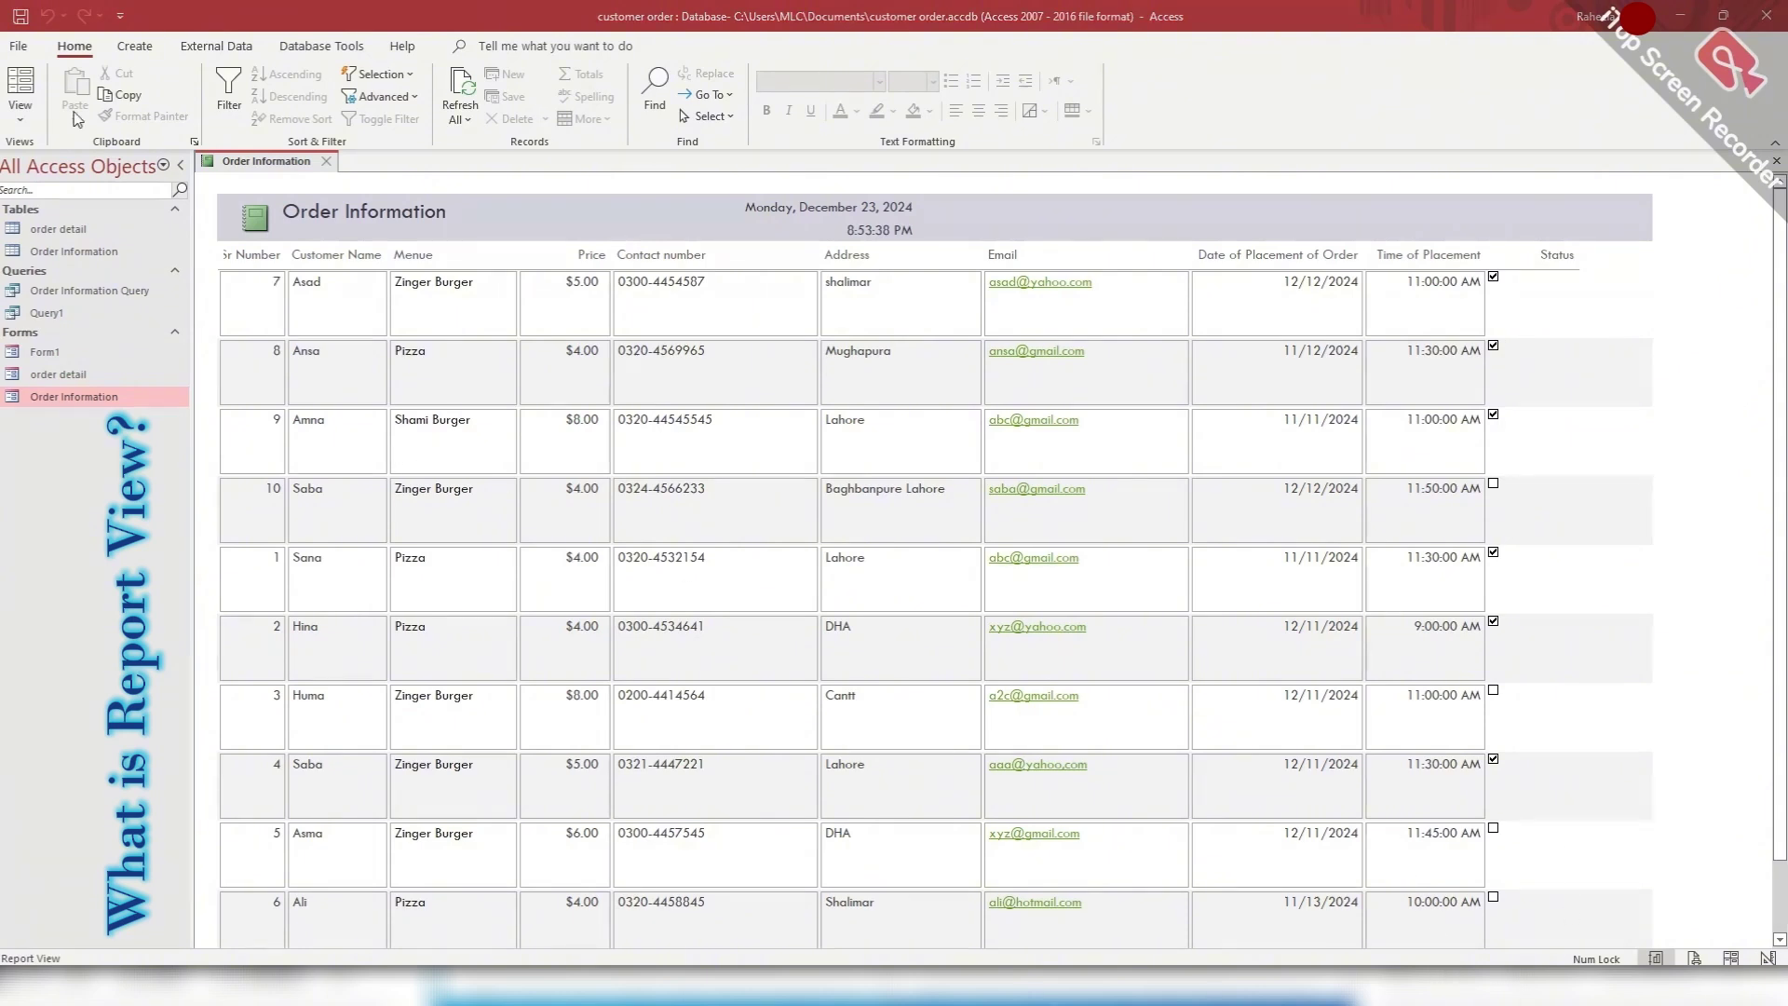
left_click(21, 119)
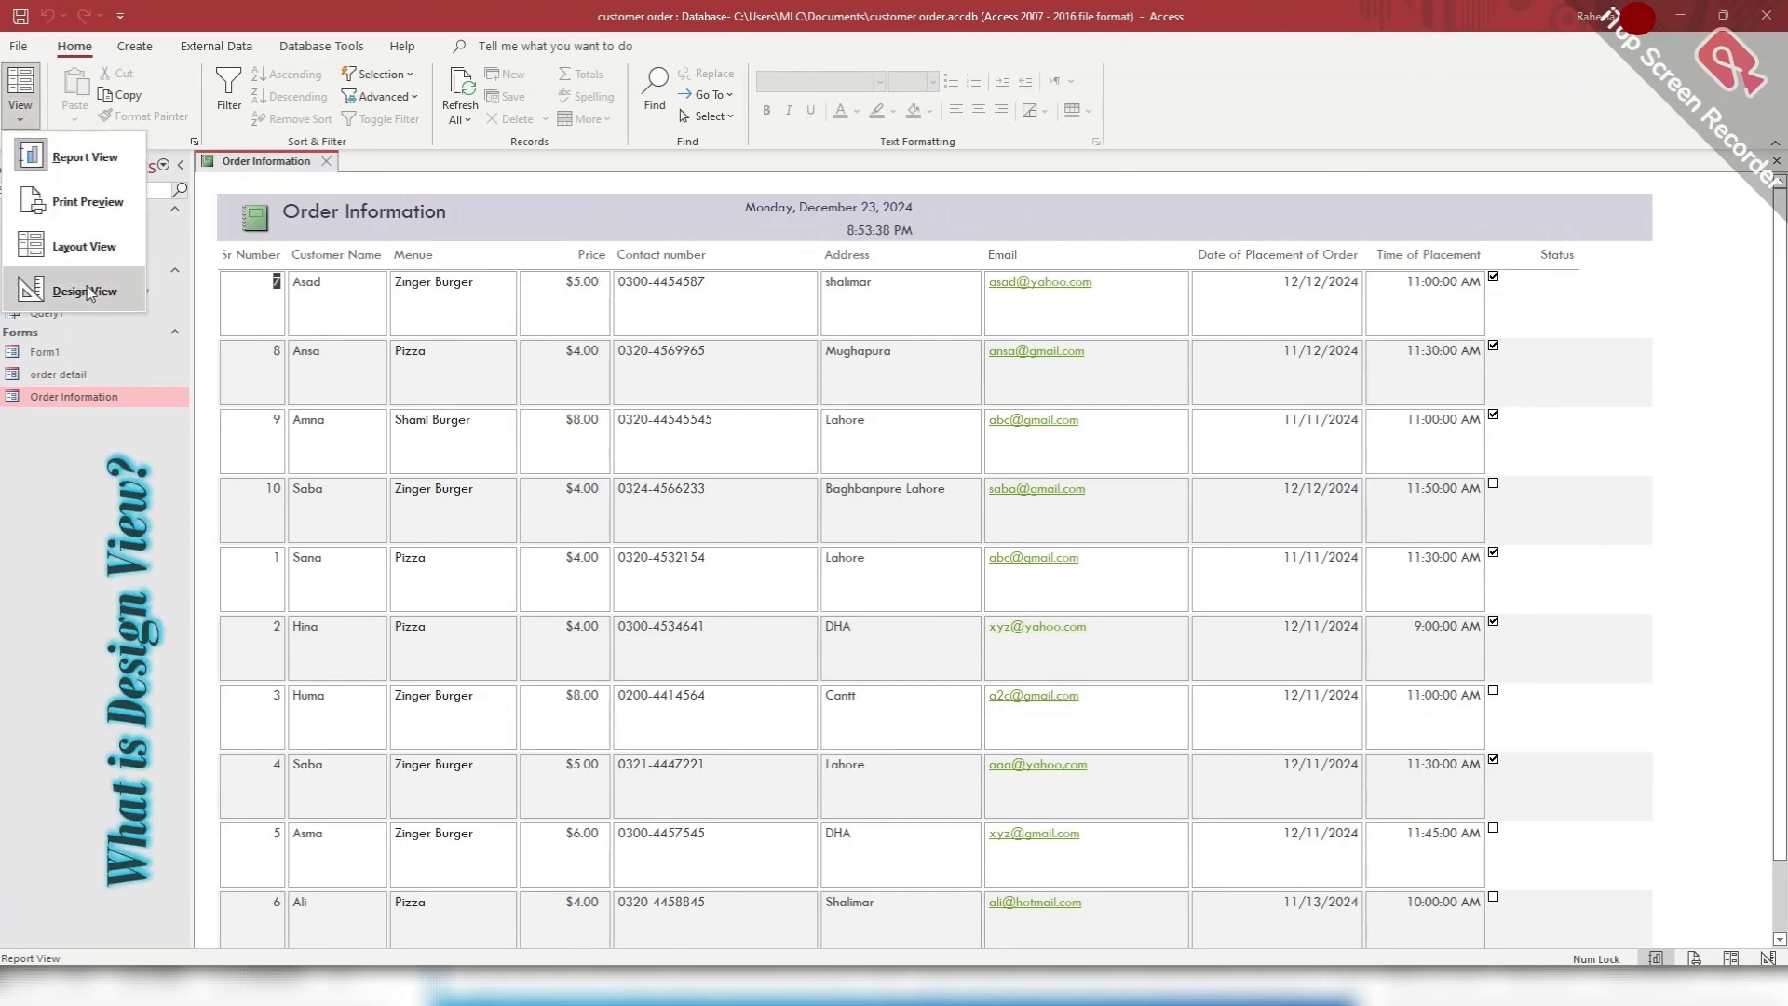
Step: Switch the Order Information report to Design View
left_click(85, 292)
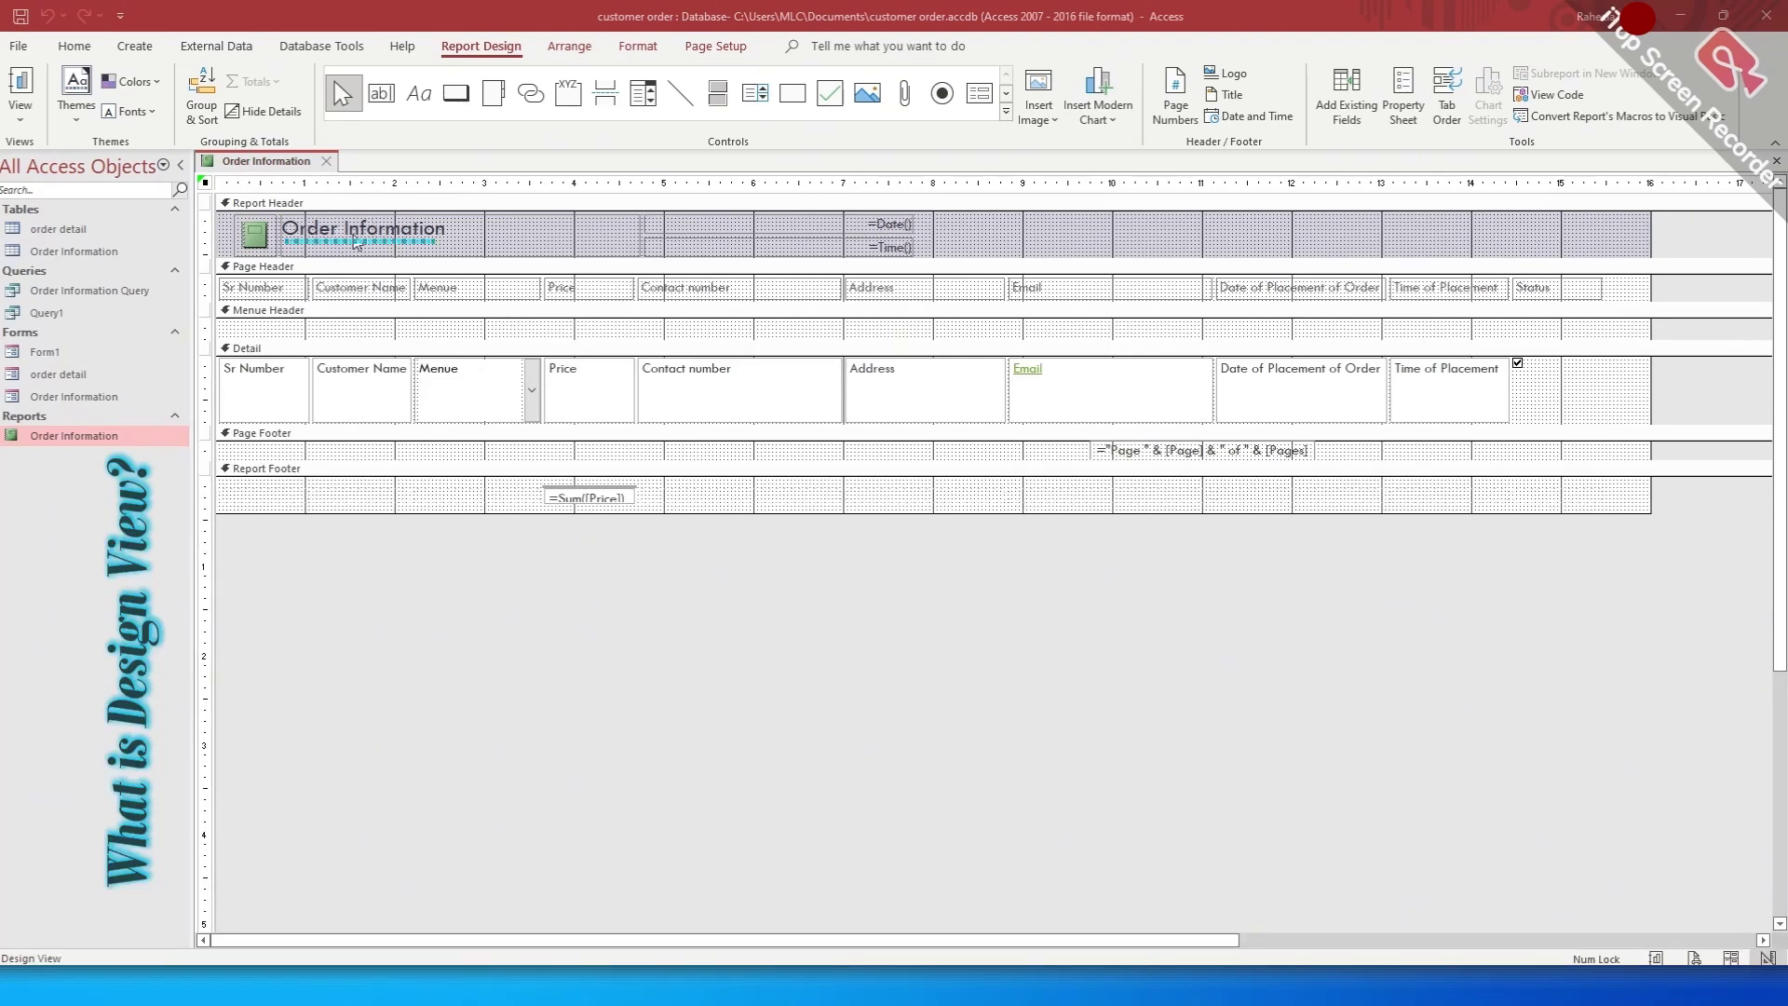
left_click(26, 109)
left_click(70, 158)
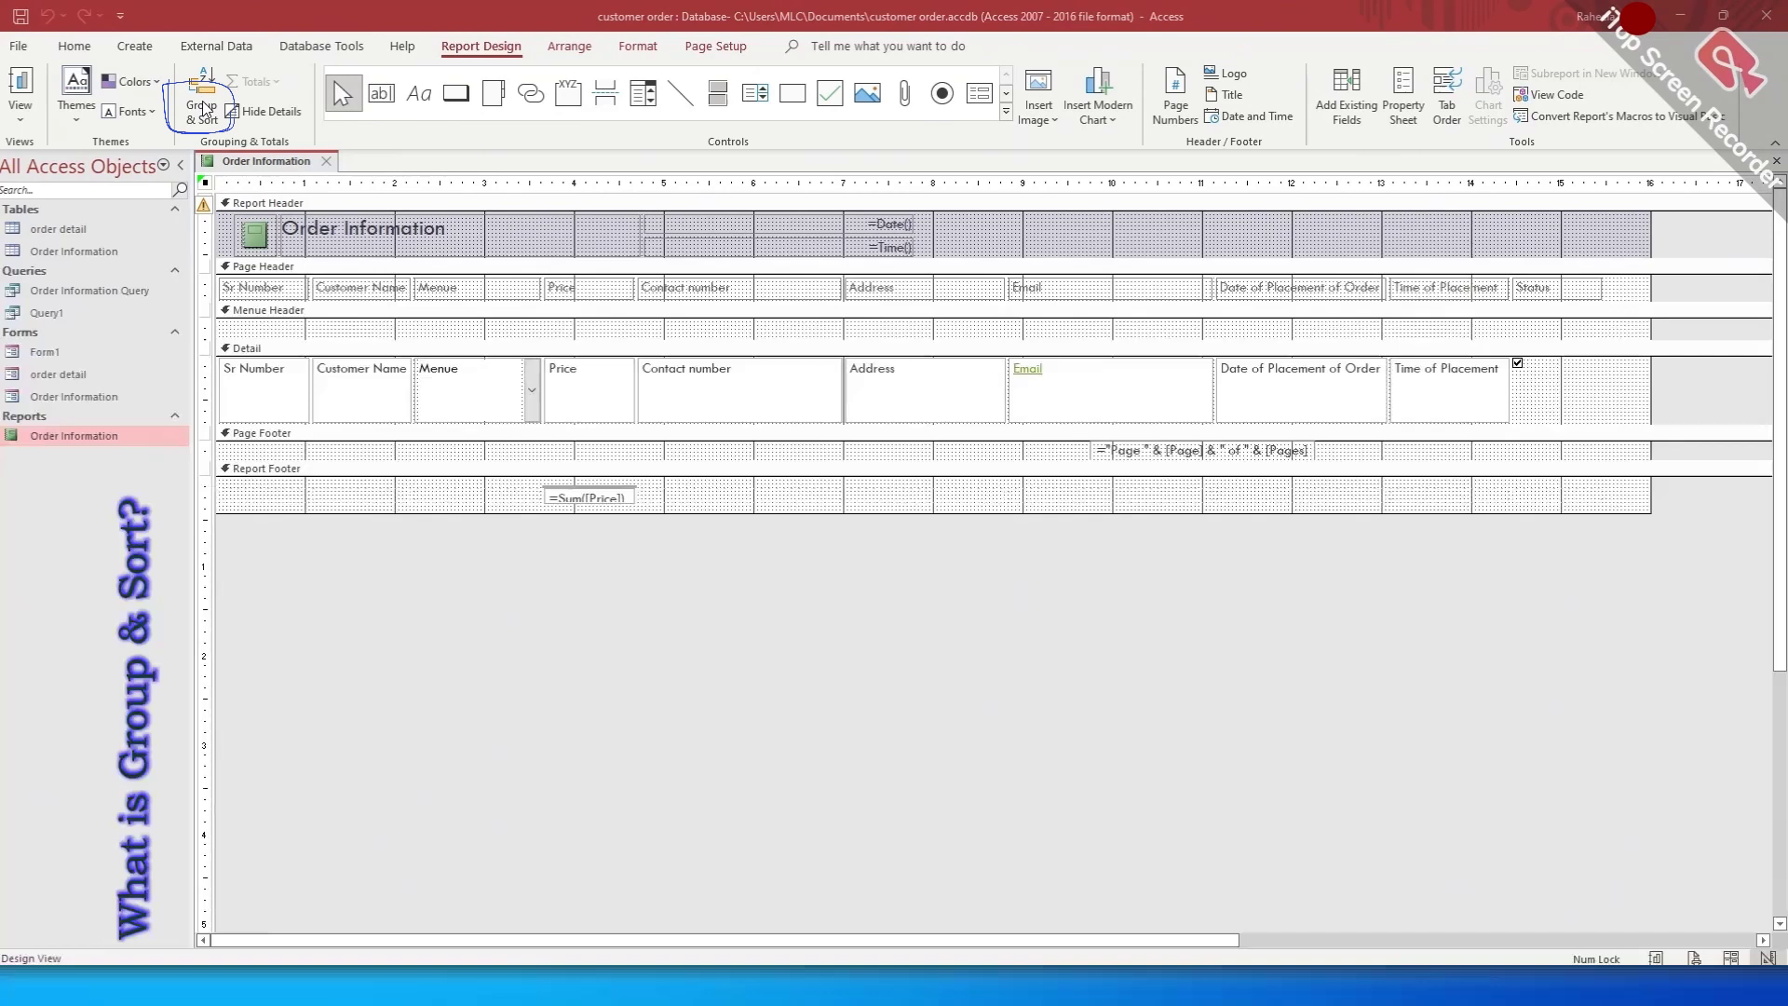
Step: Replace the existing grouping with three group levels: Sr Number, Customer Name, then Price
left_click(205, 109)
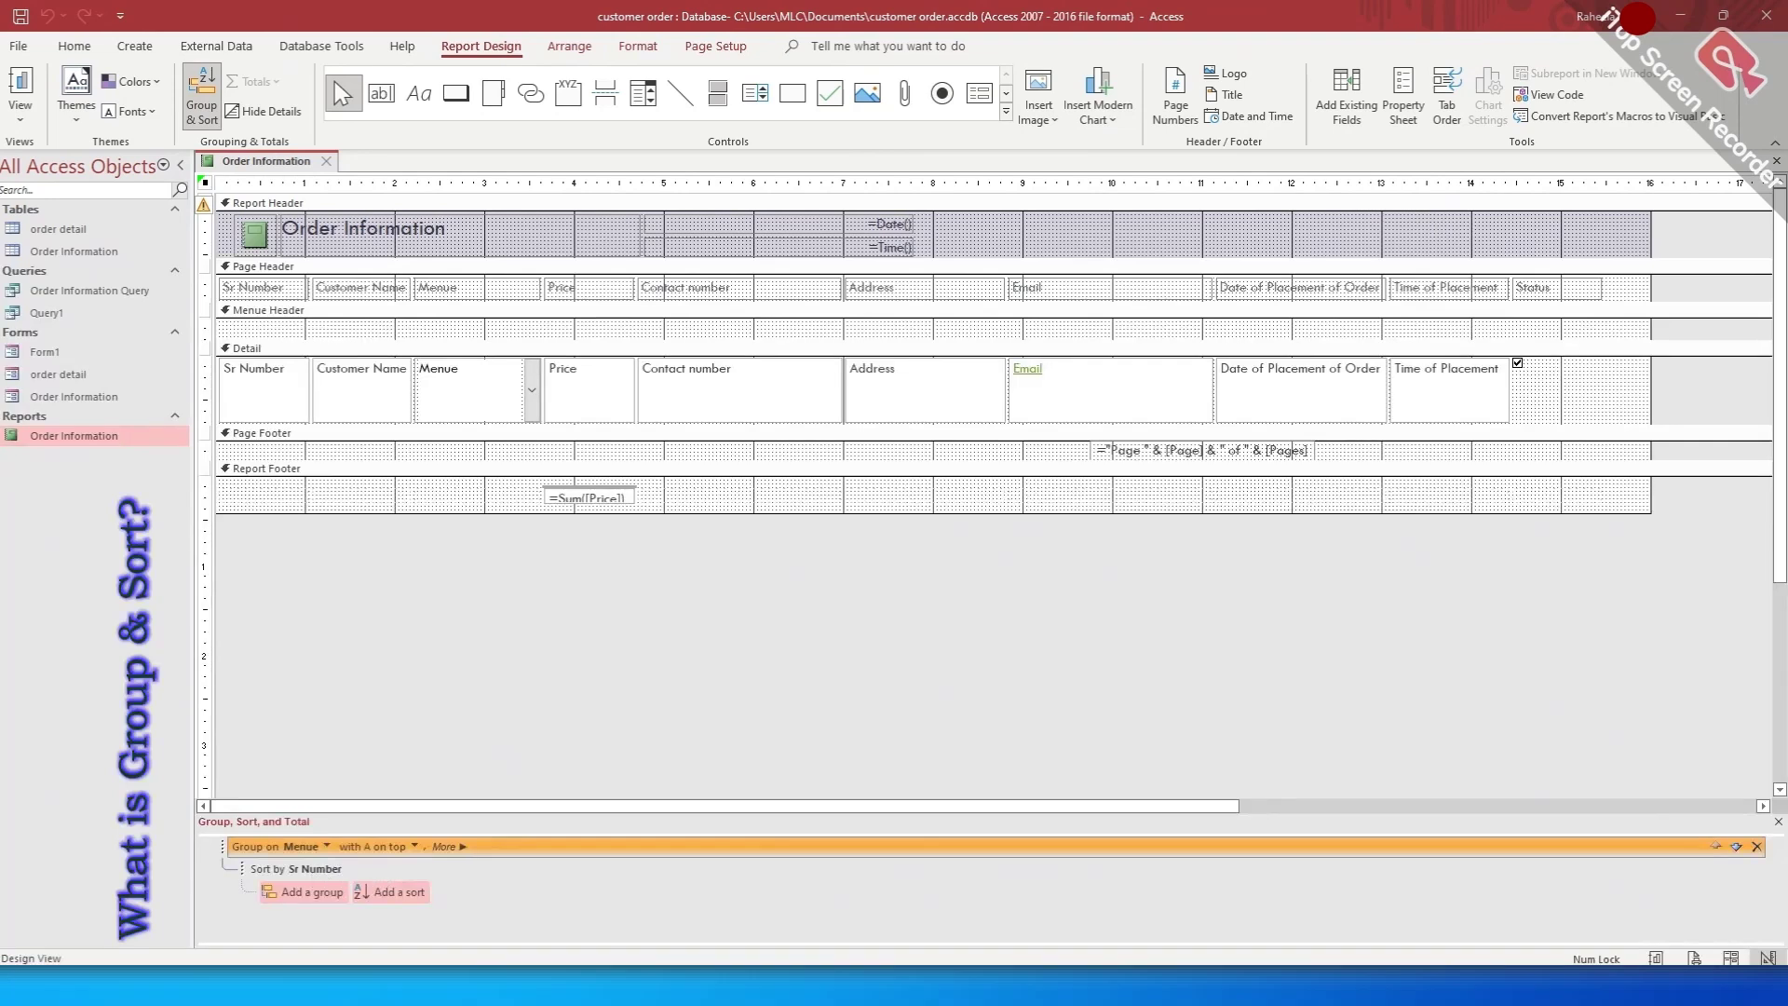
key("Delete")
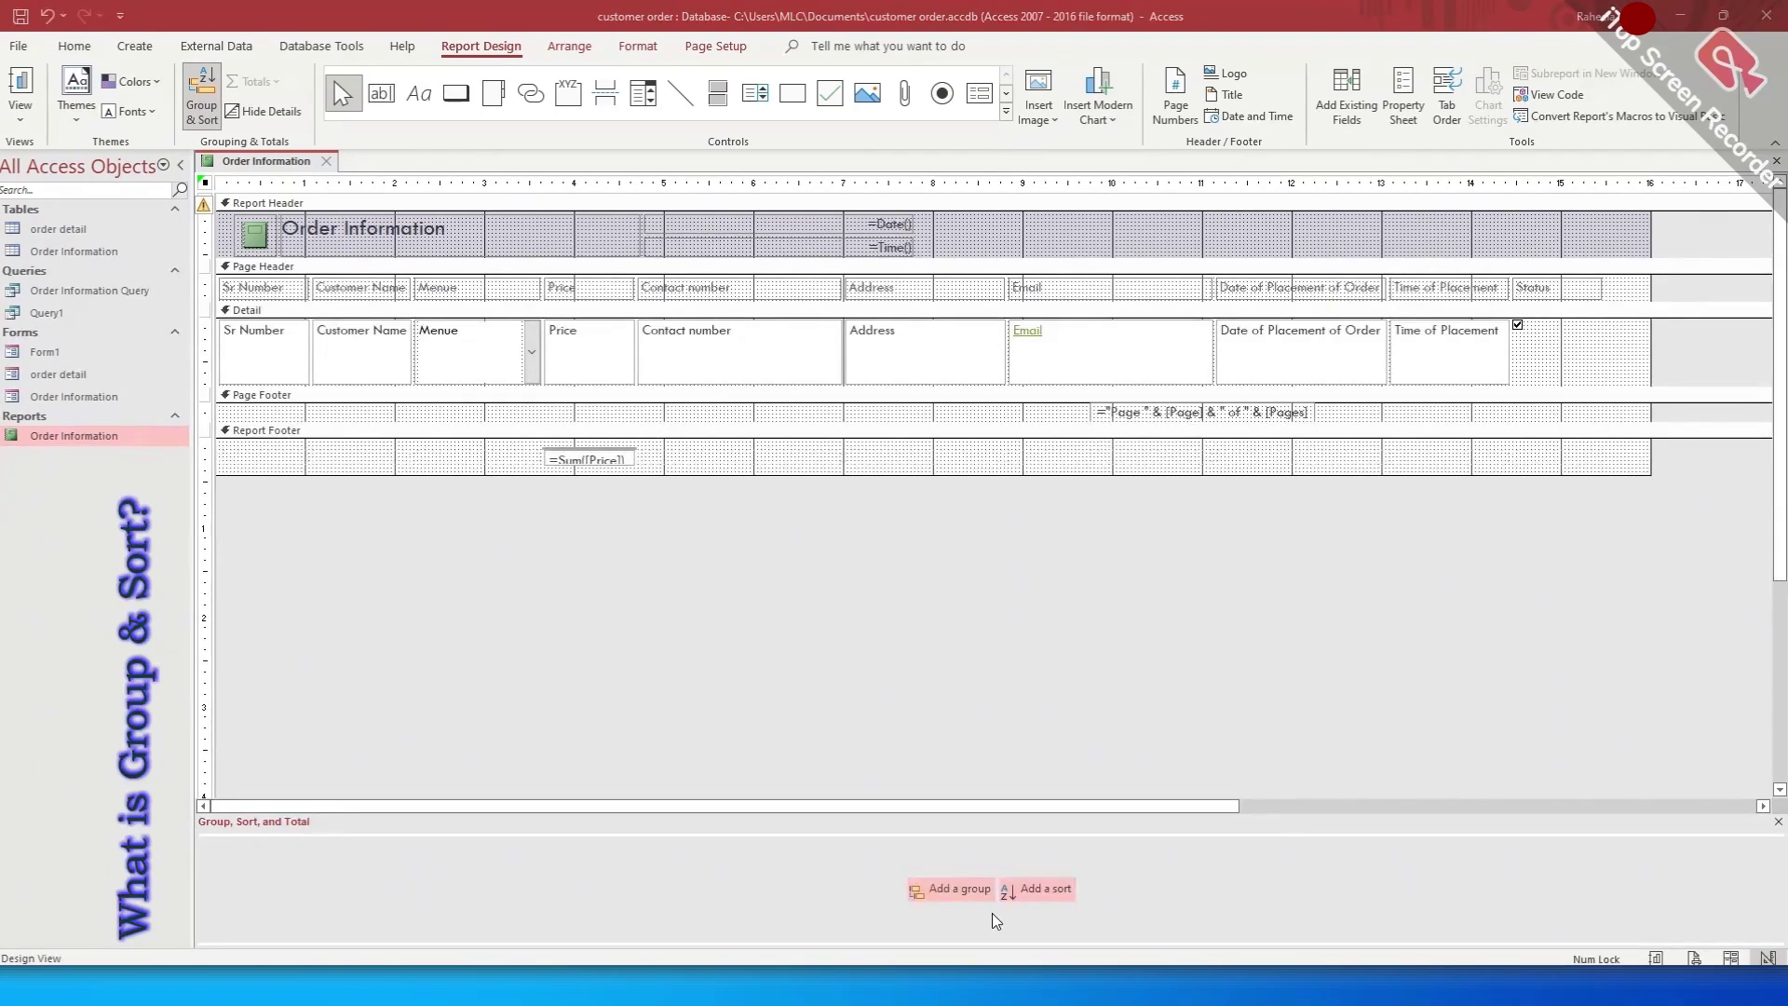
left_click(947, 892)
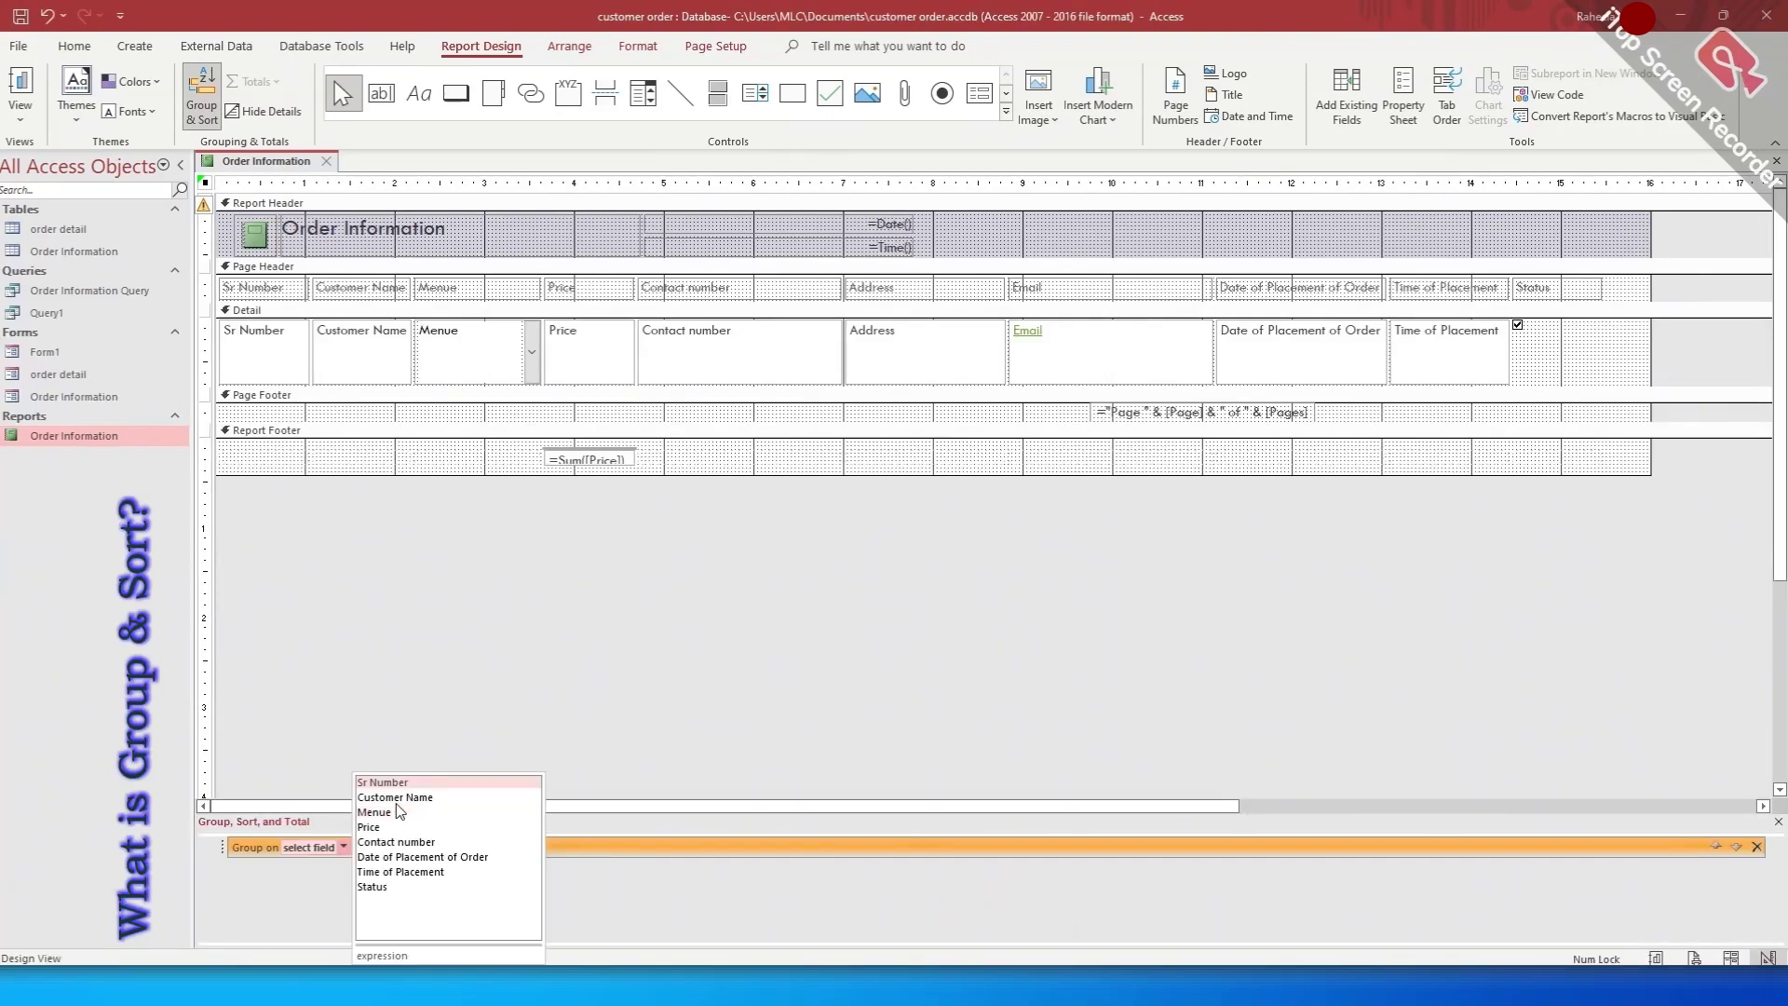
left_click(467, 786)
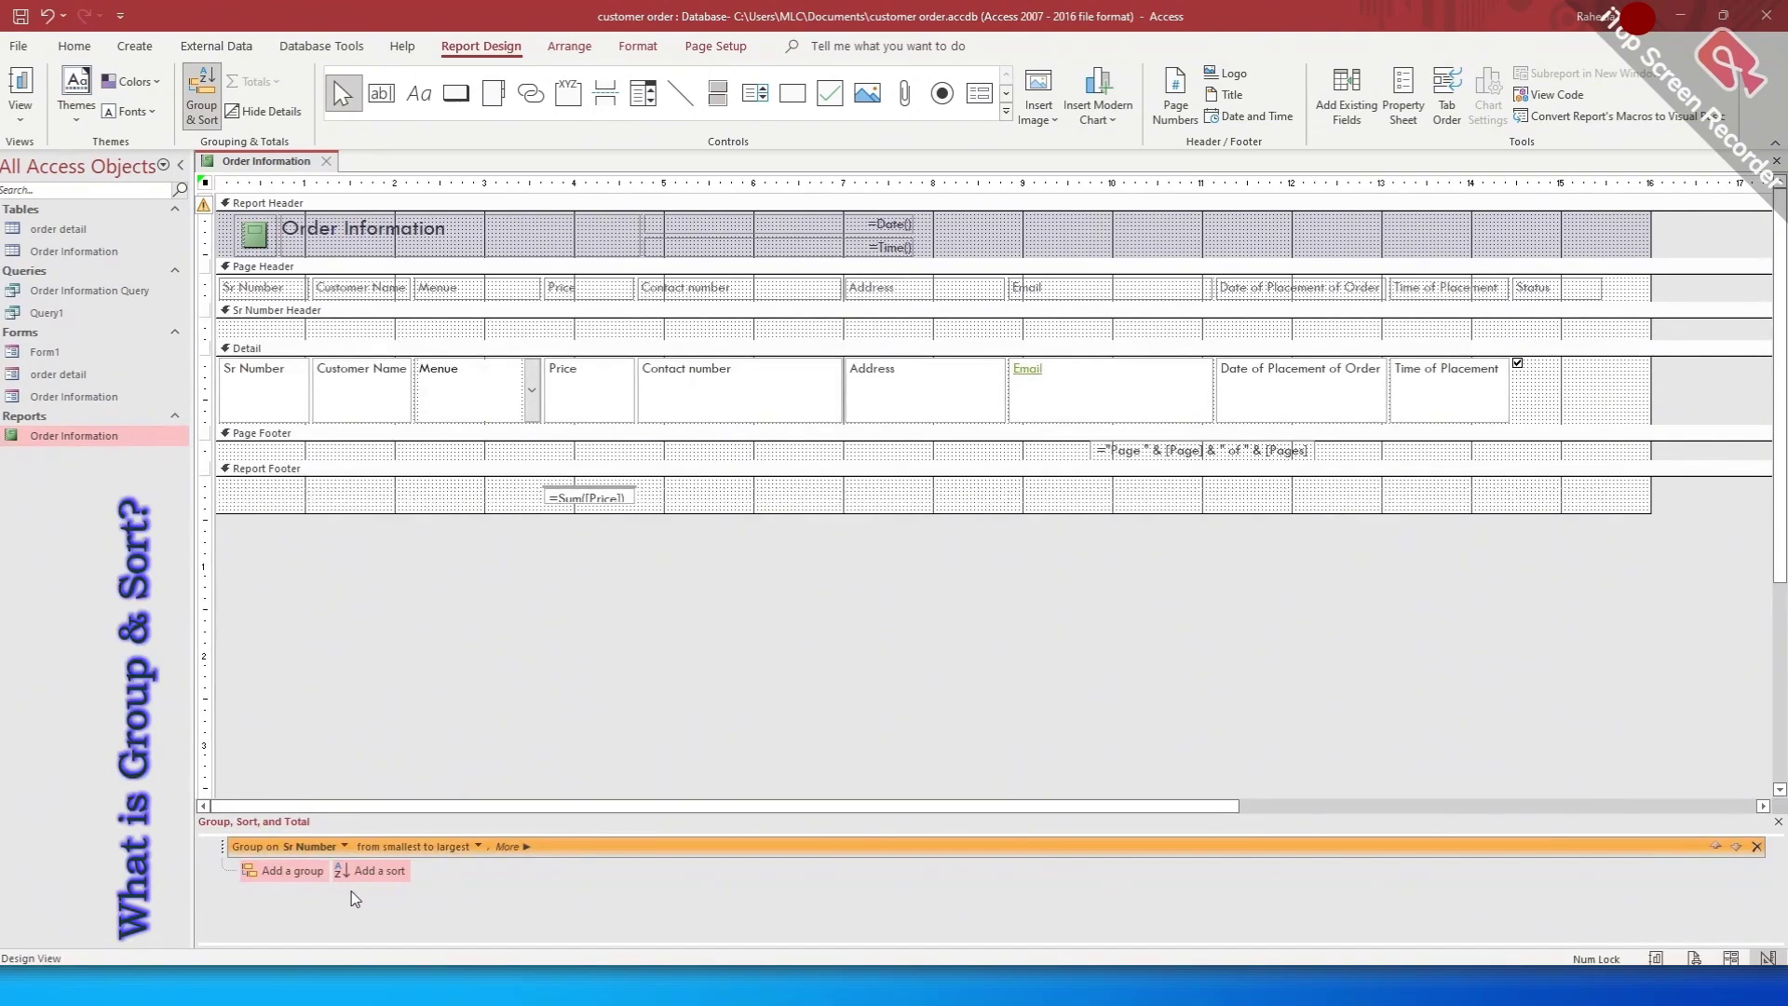
left_click(292, 870)
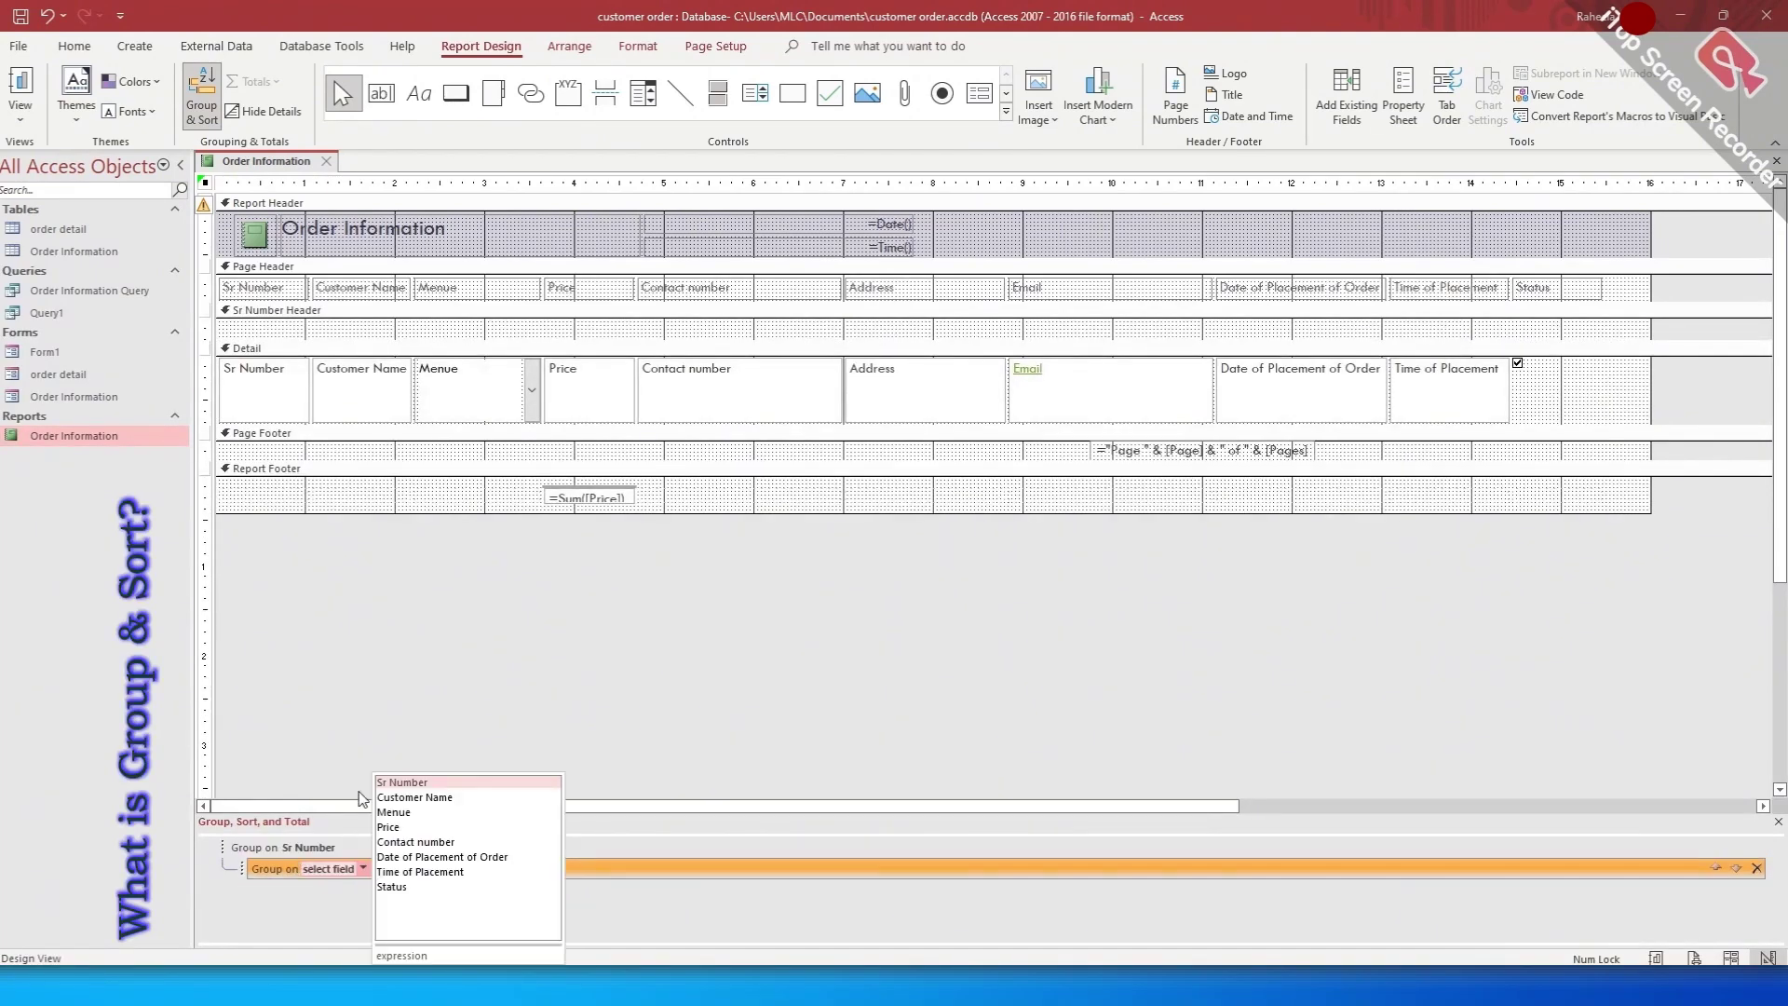
left_click(455, 802)
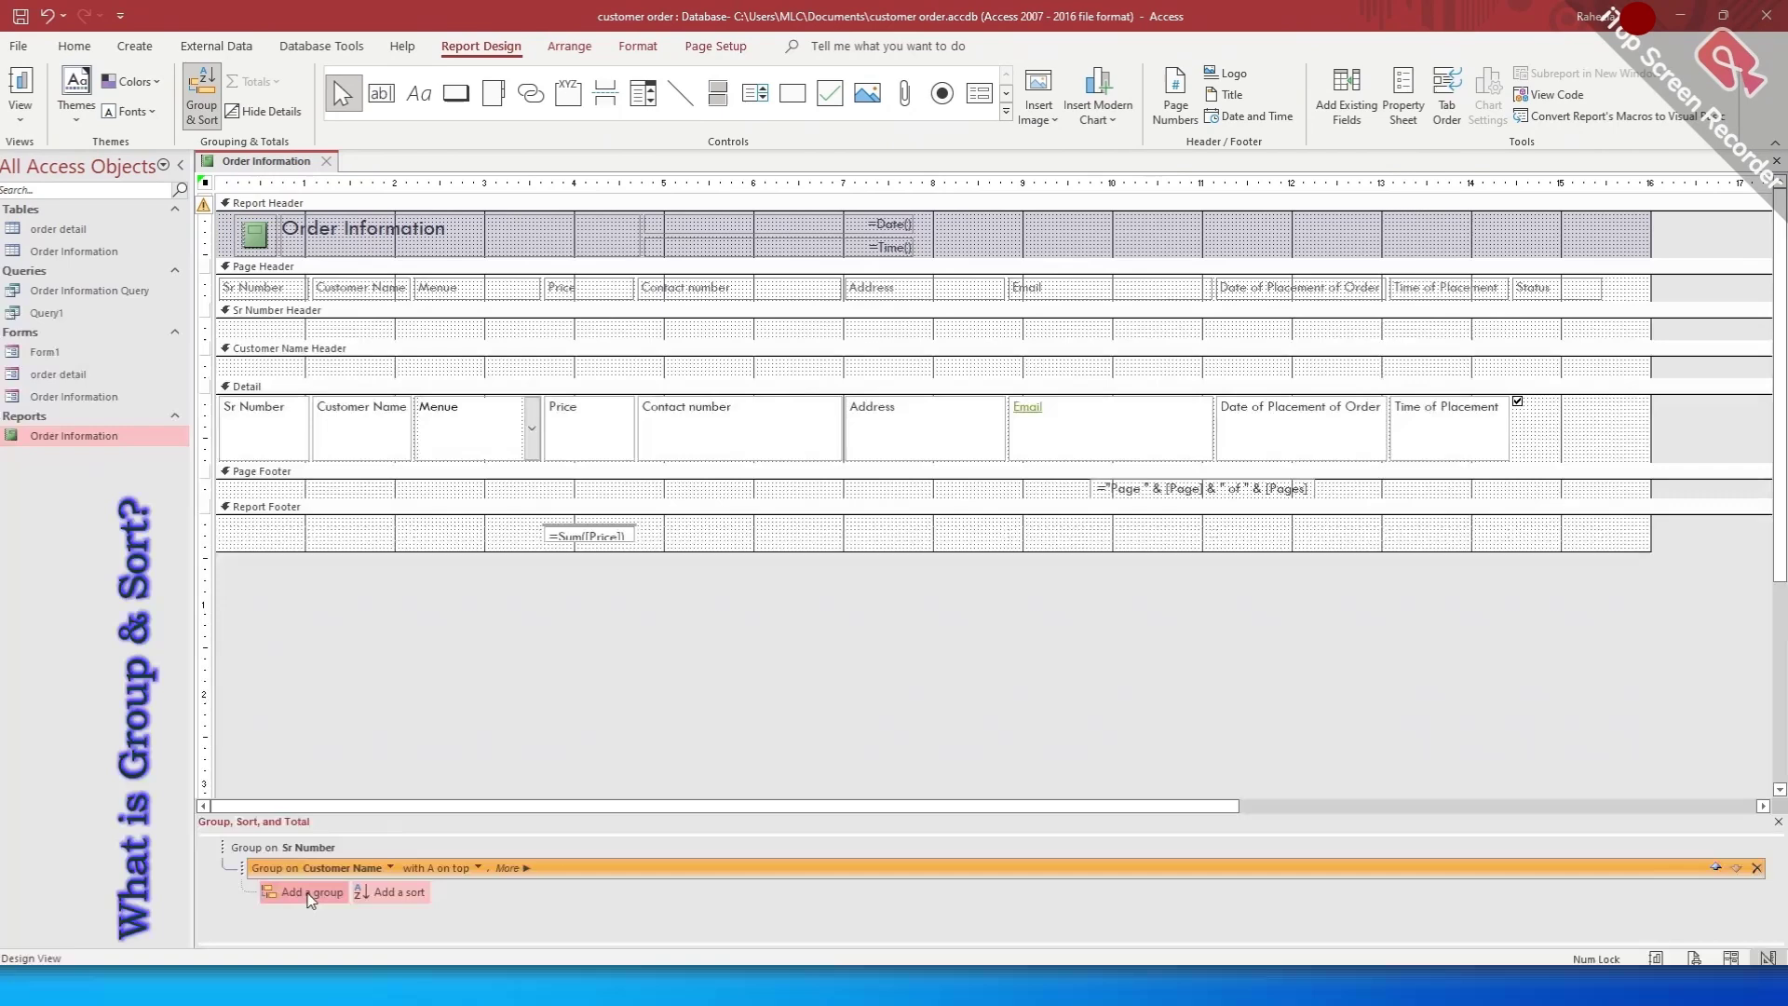
left_click(303, 894)
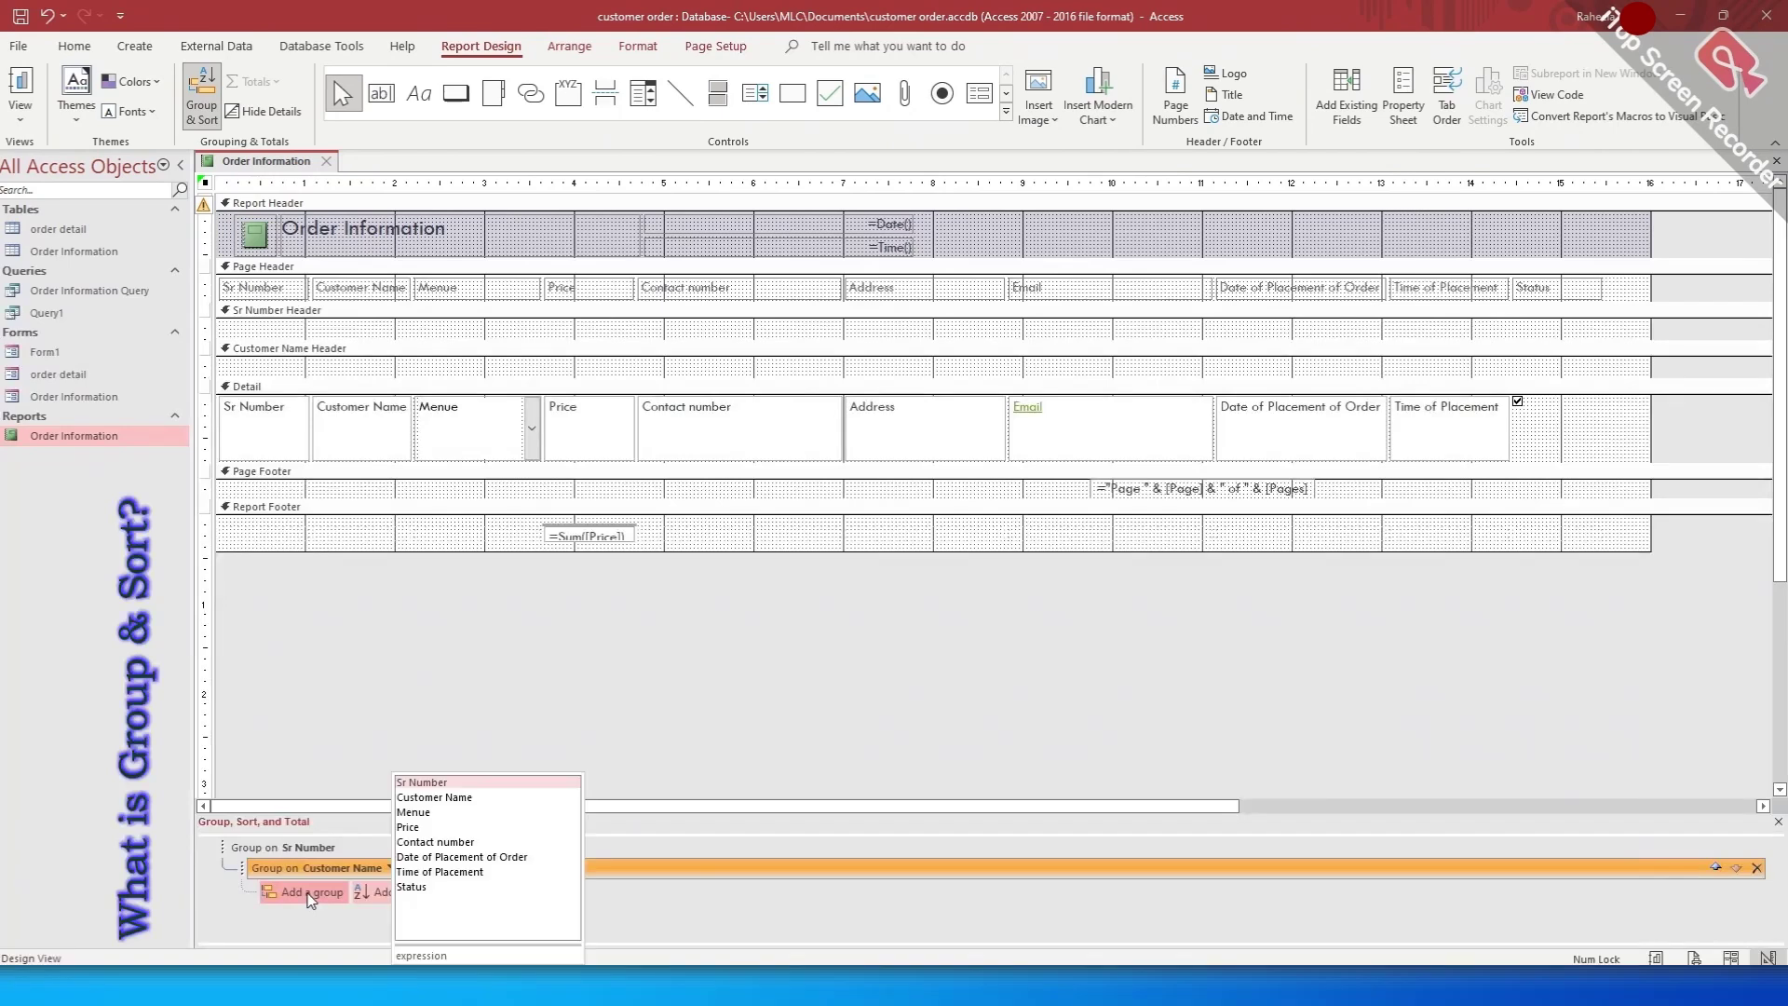
left_click(452, 829)
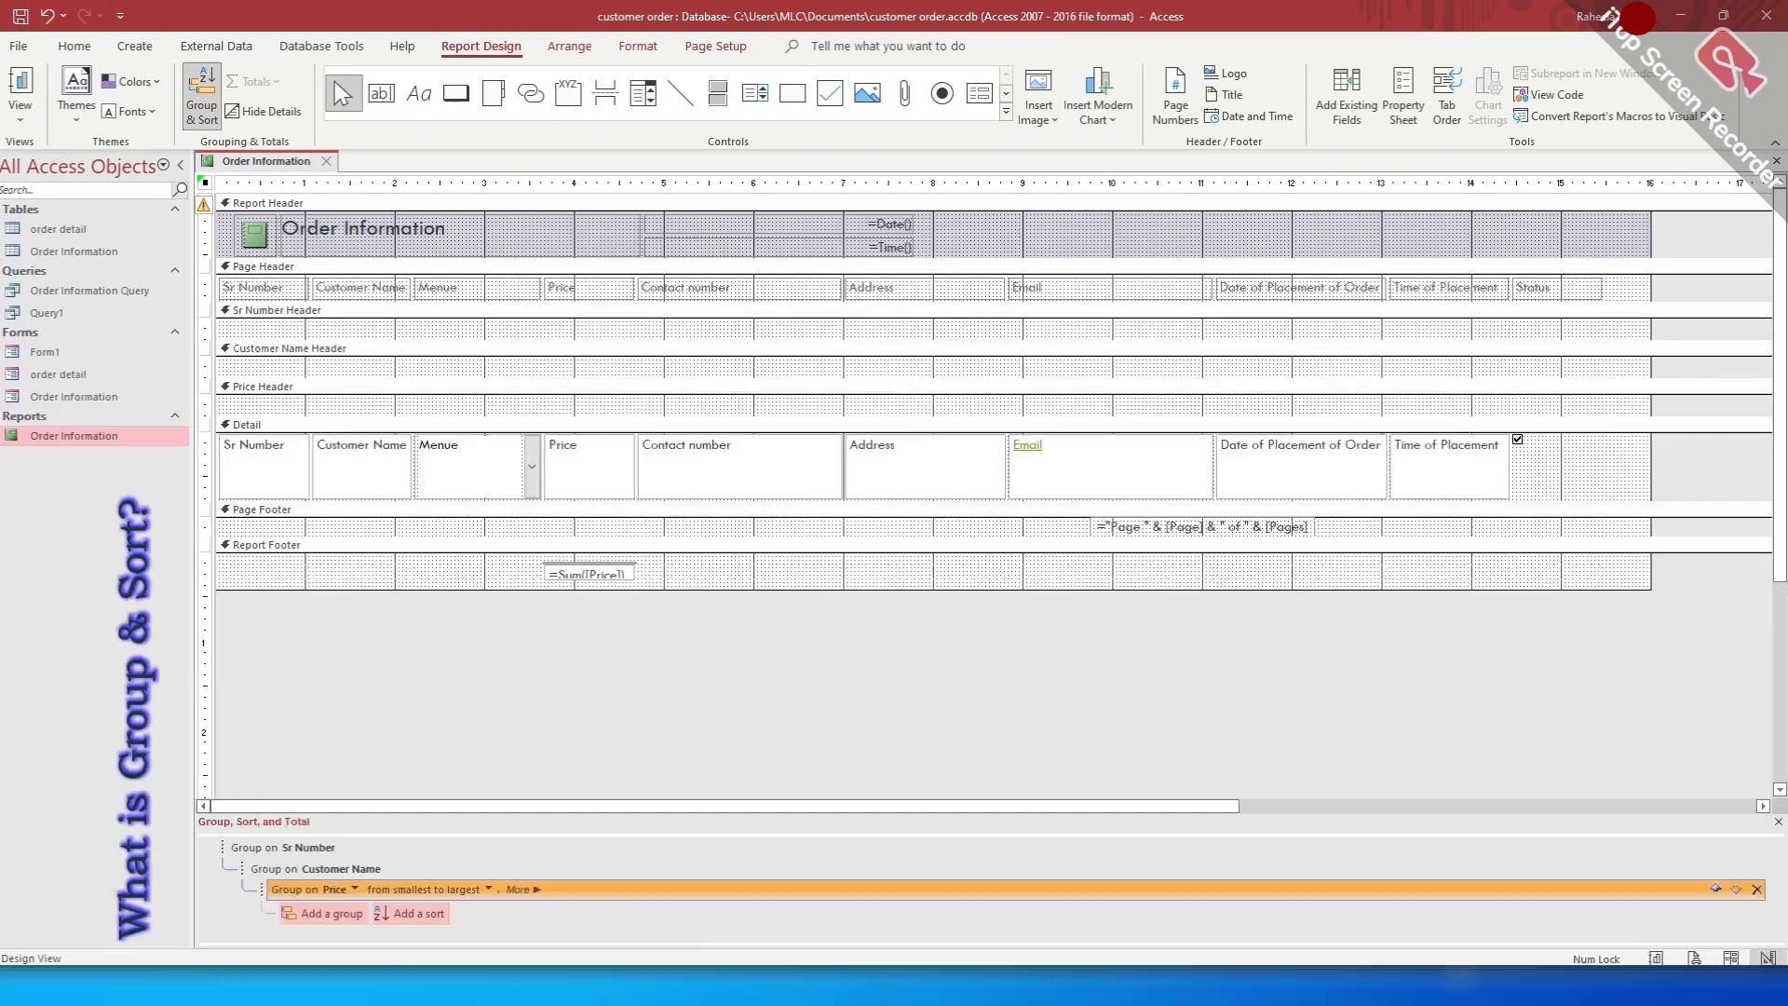
left_click(416, 848)
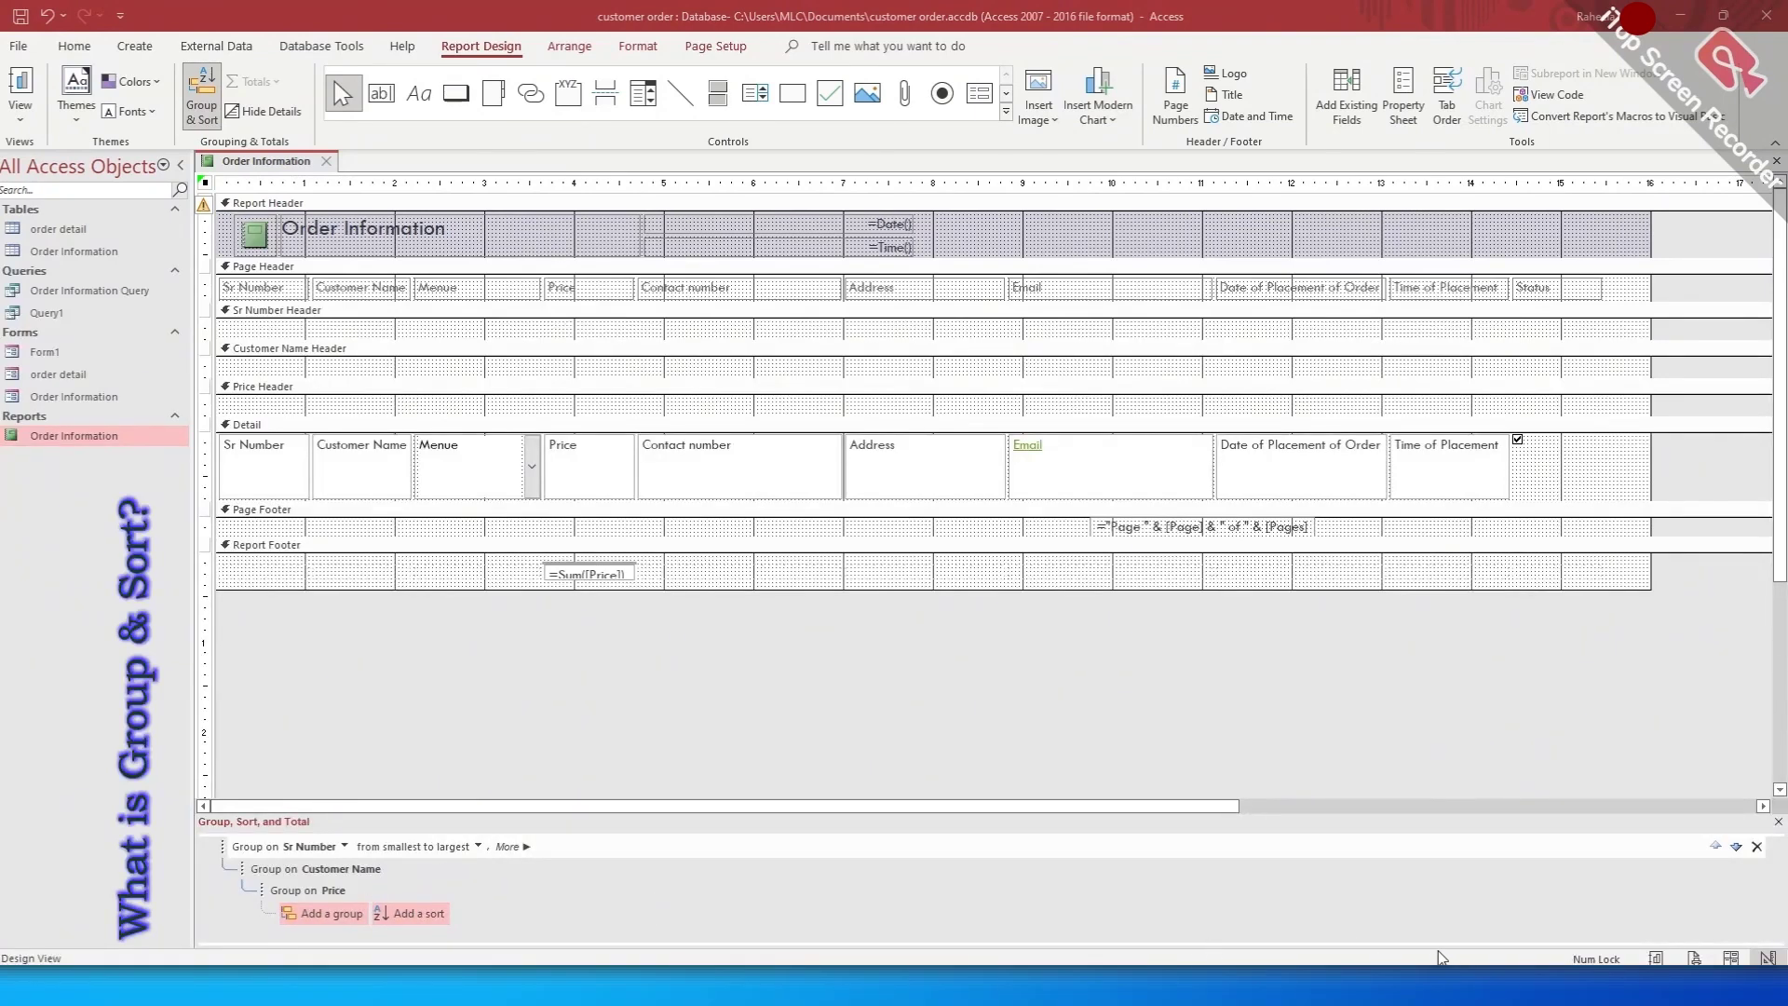
left_click(401, 889)
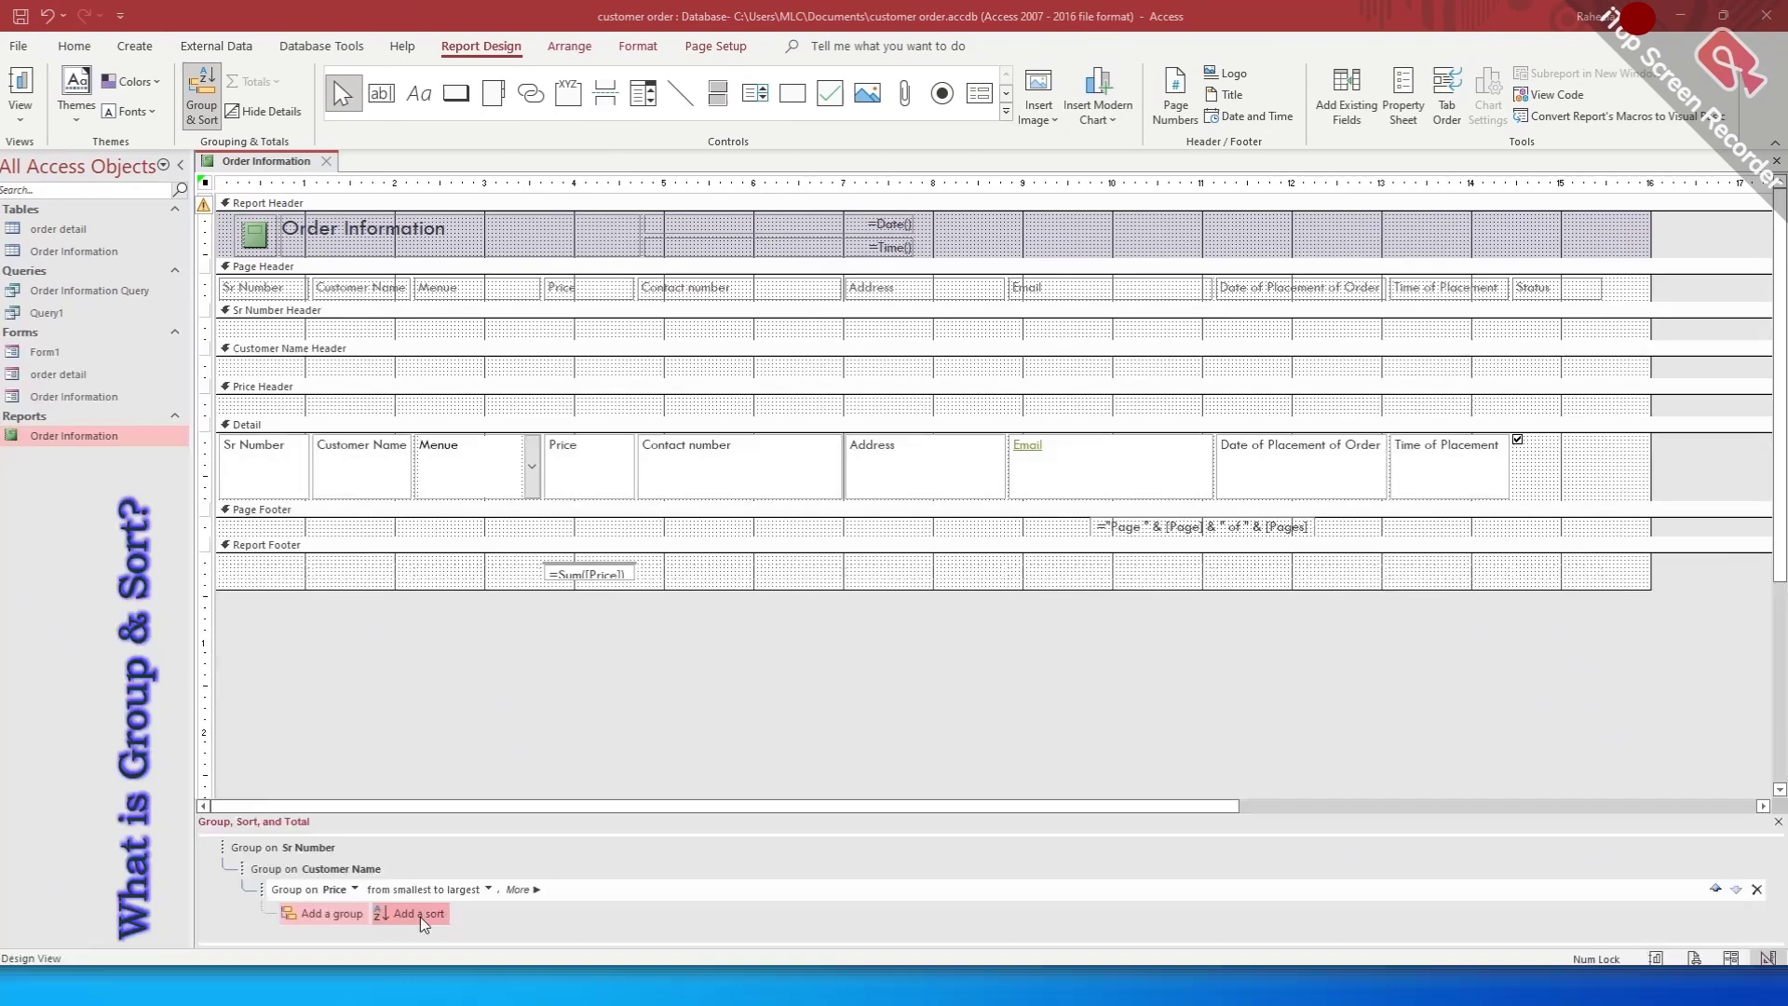
left_click(294, 852)
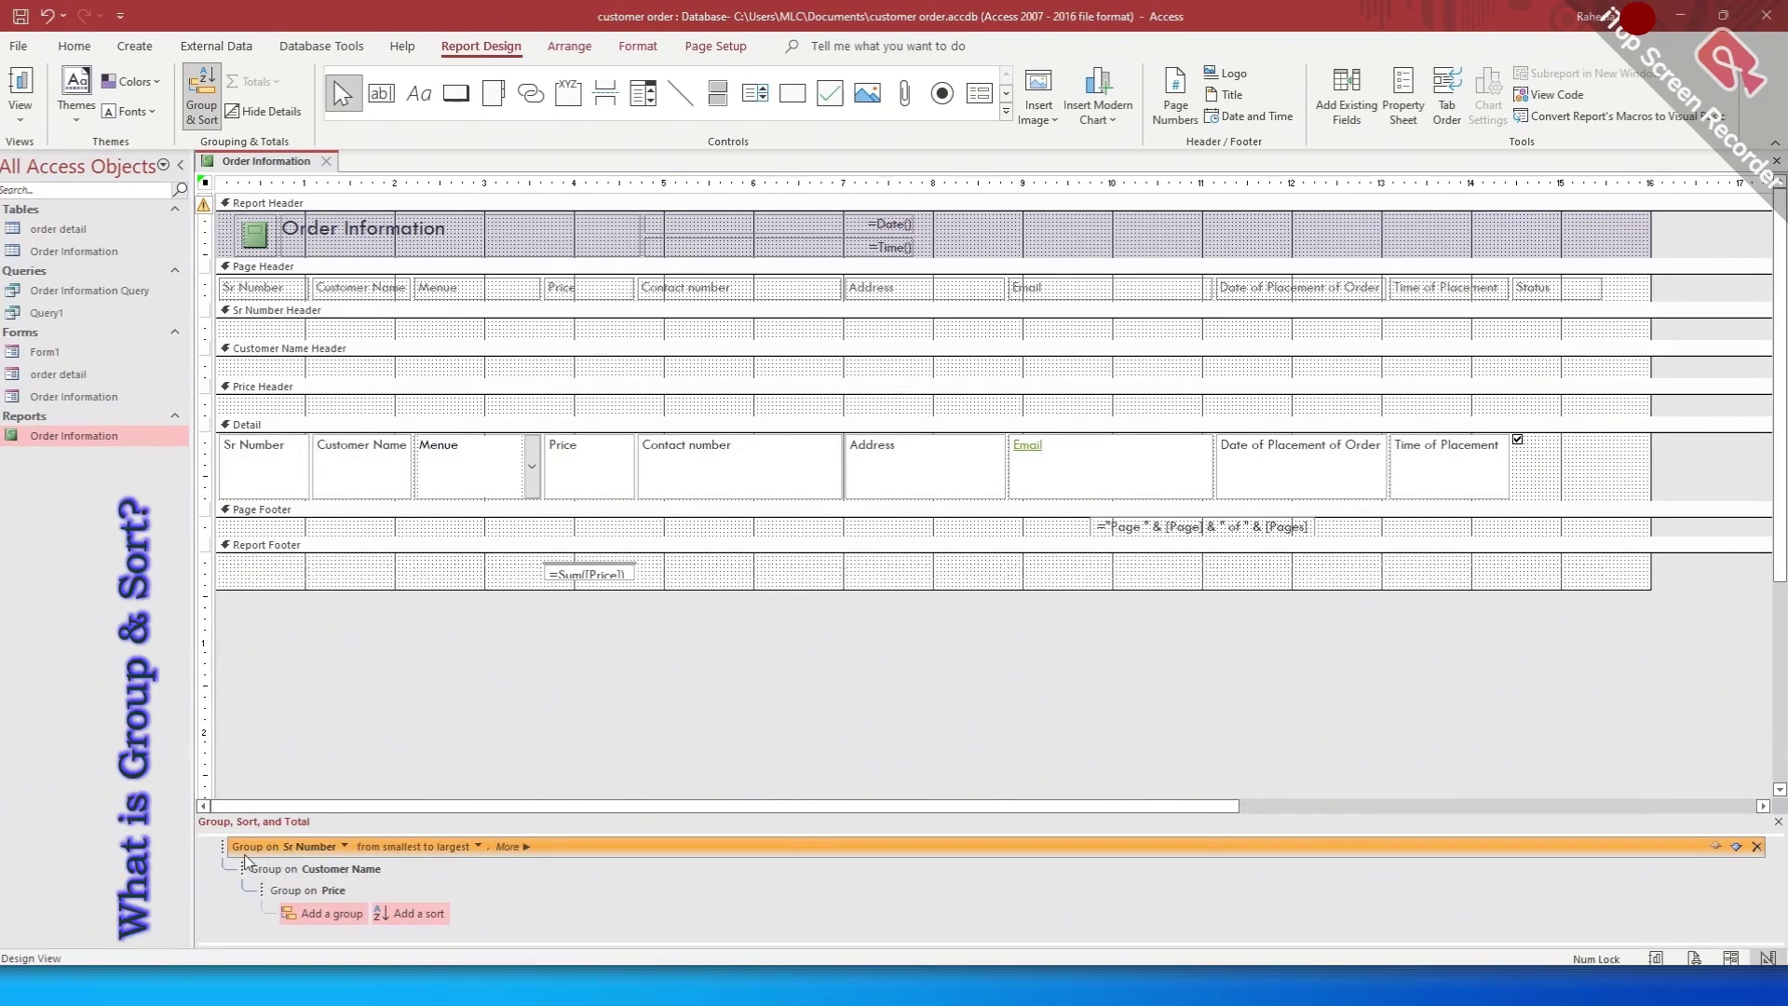
left_click(478, 846)
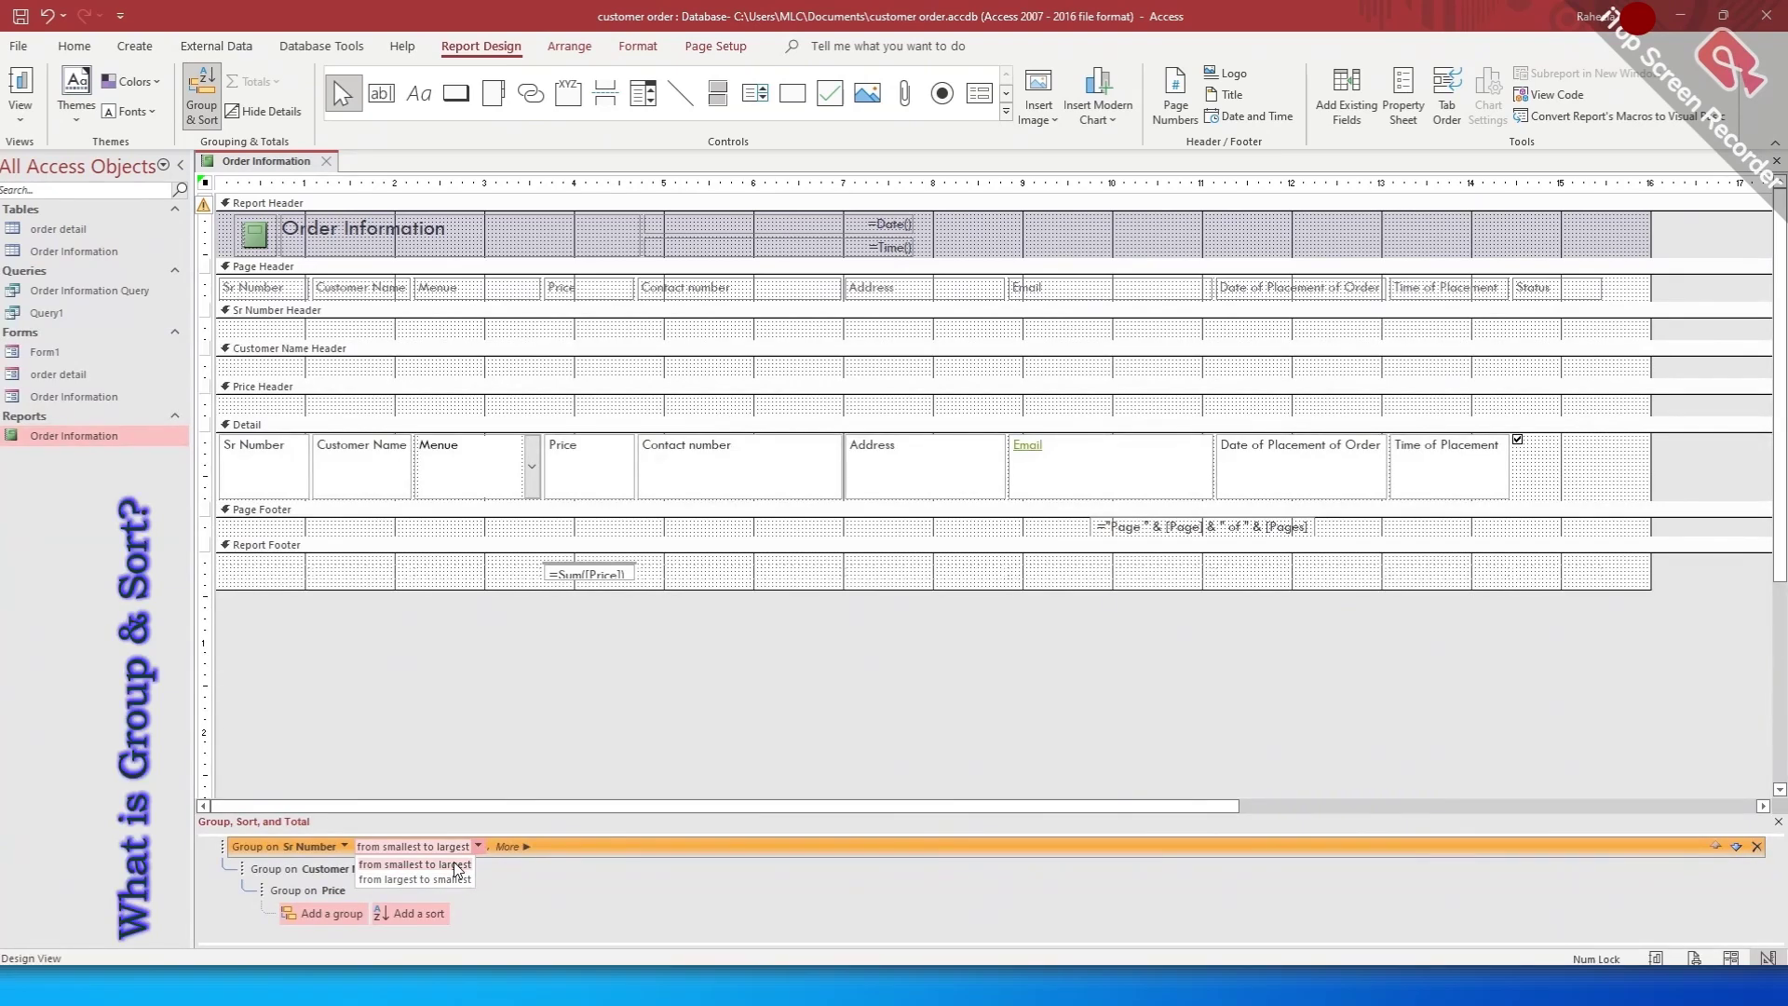
left_click(457, 866)
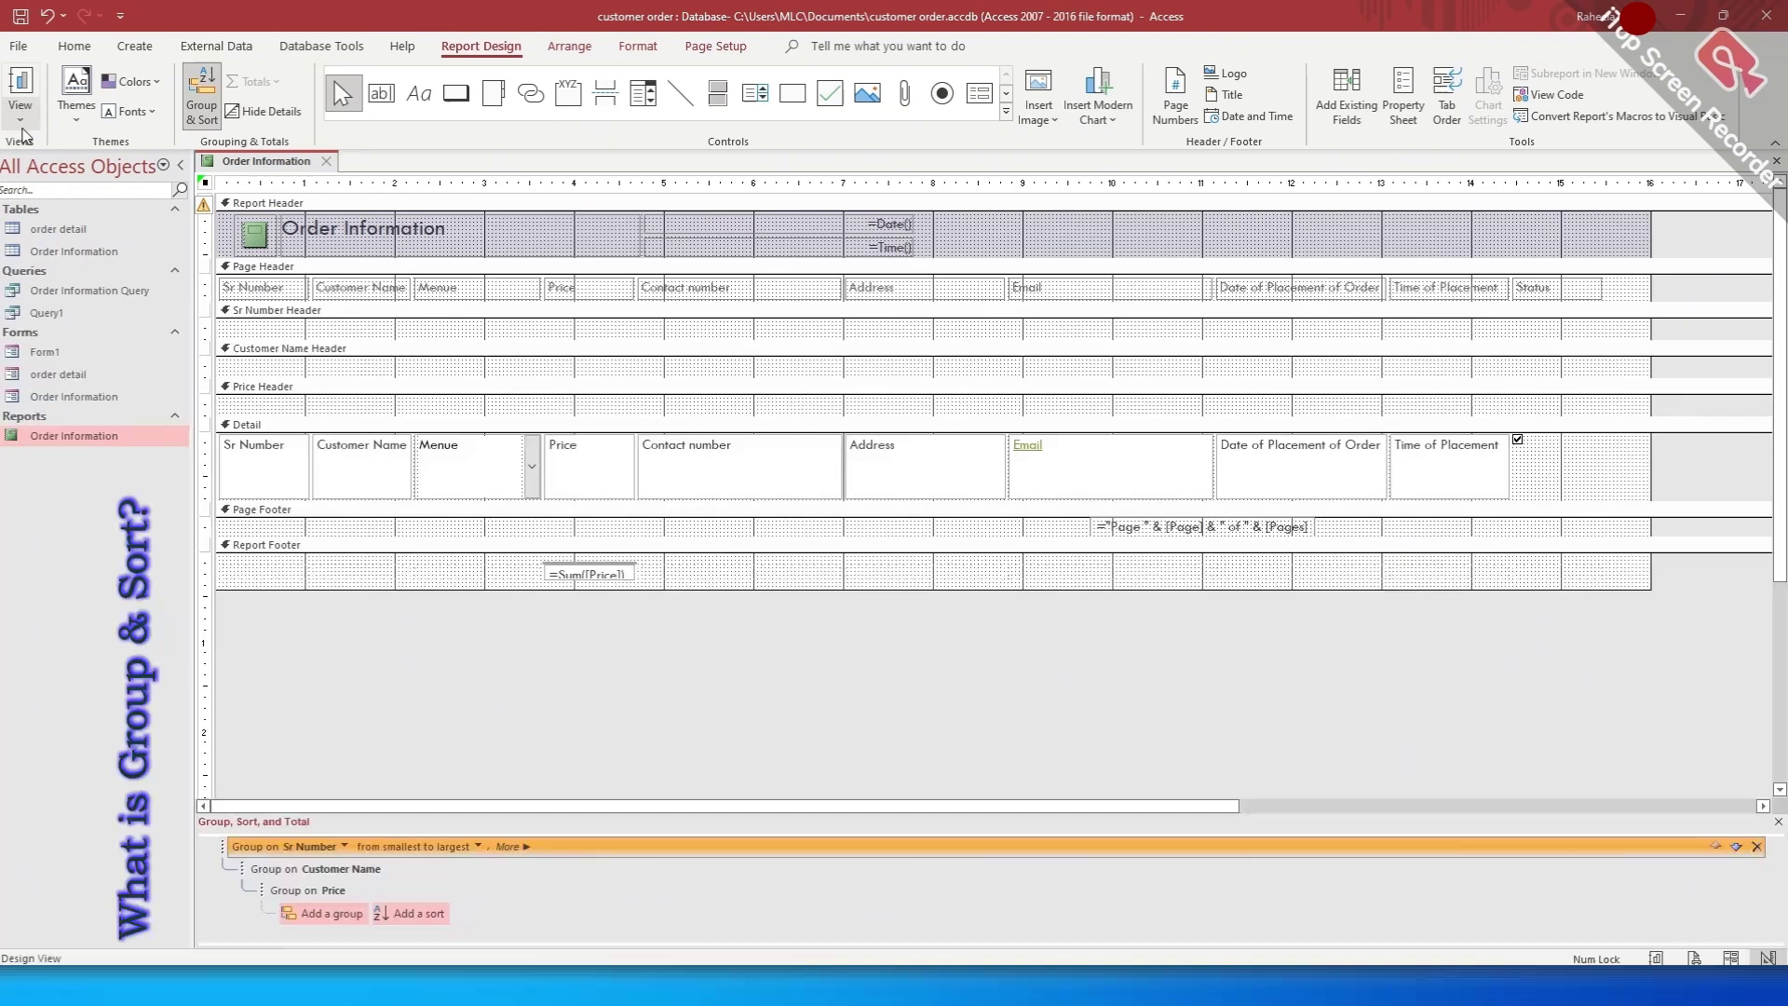
Step: Check the grouped report, sort Customer Name with A on top, and view it again
left_click(20, 110)
left_click(84, 157)
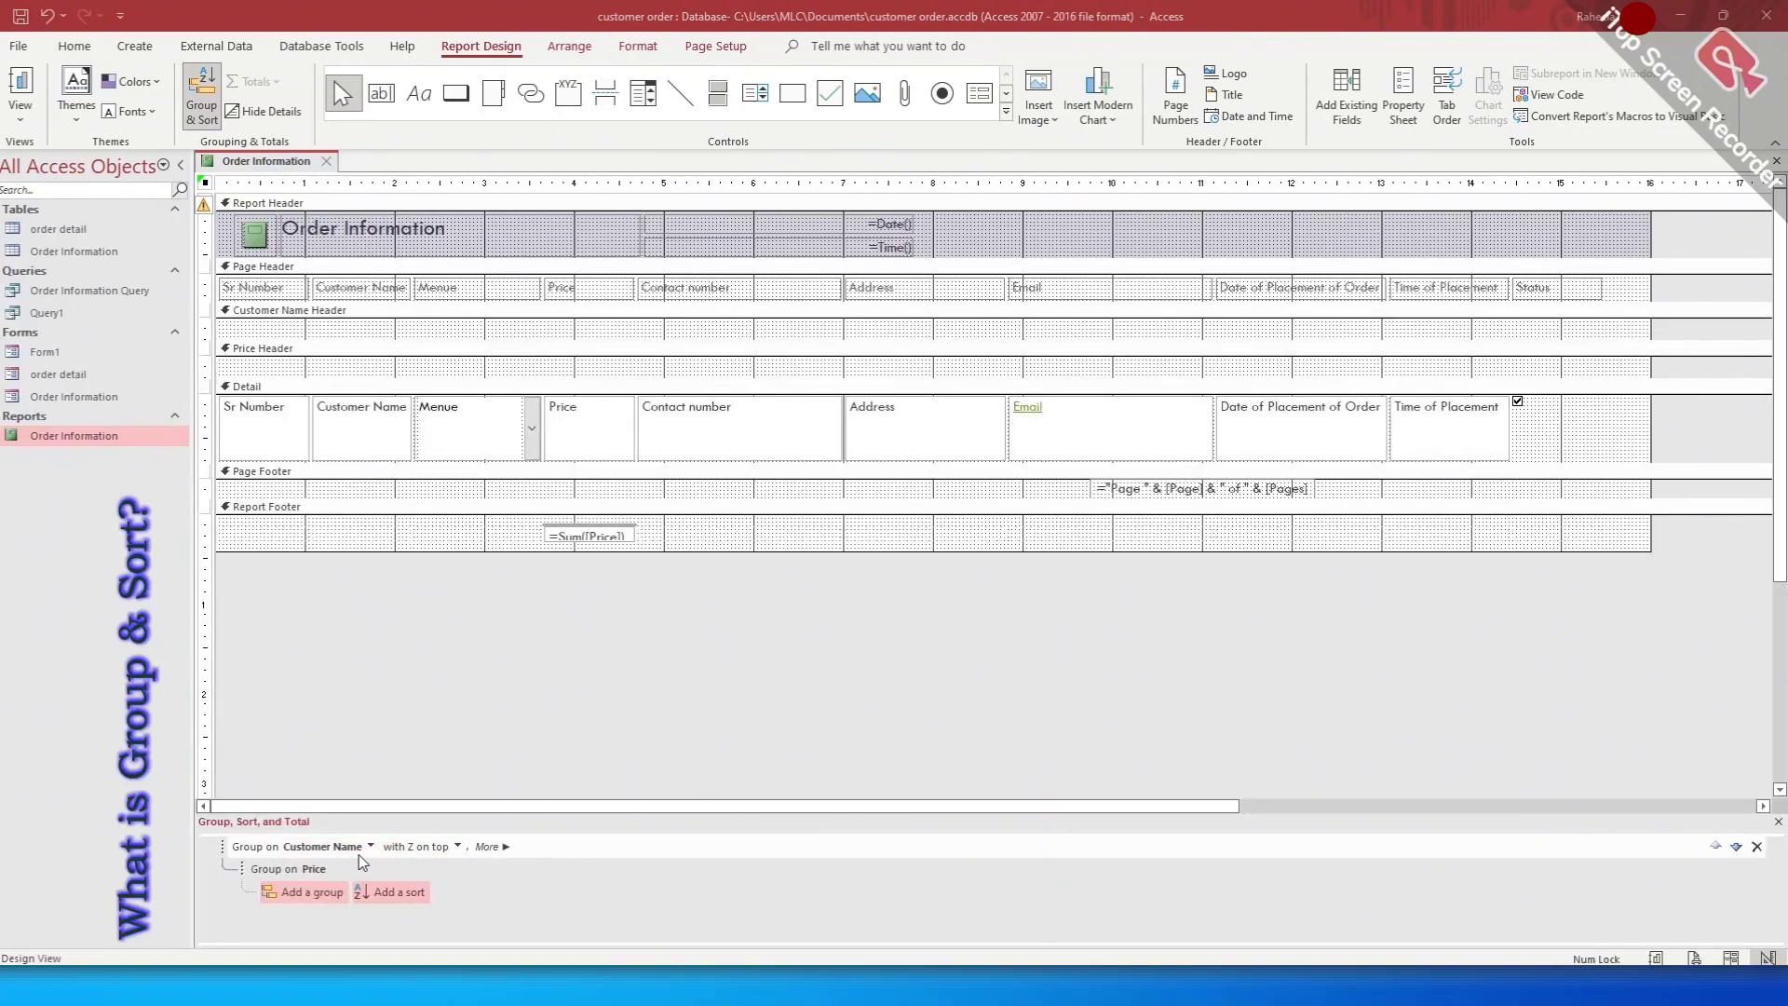
left_click(459, 850)
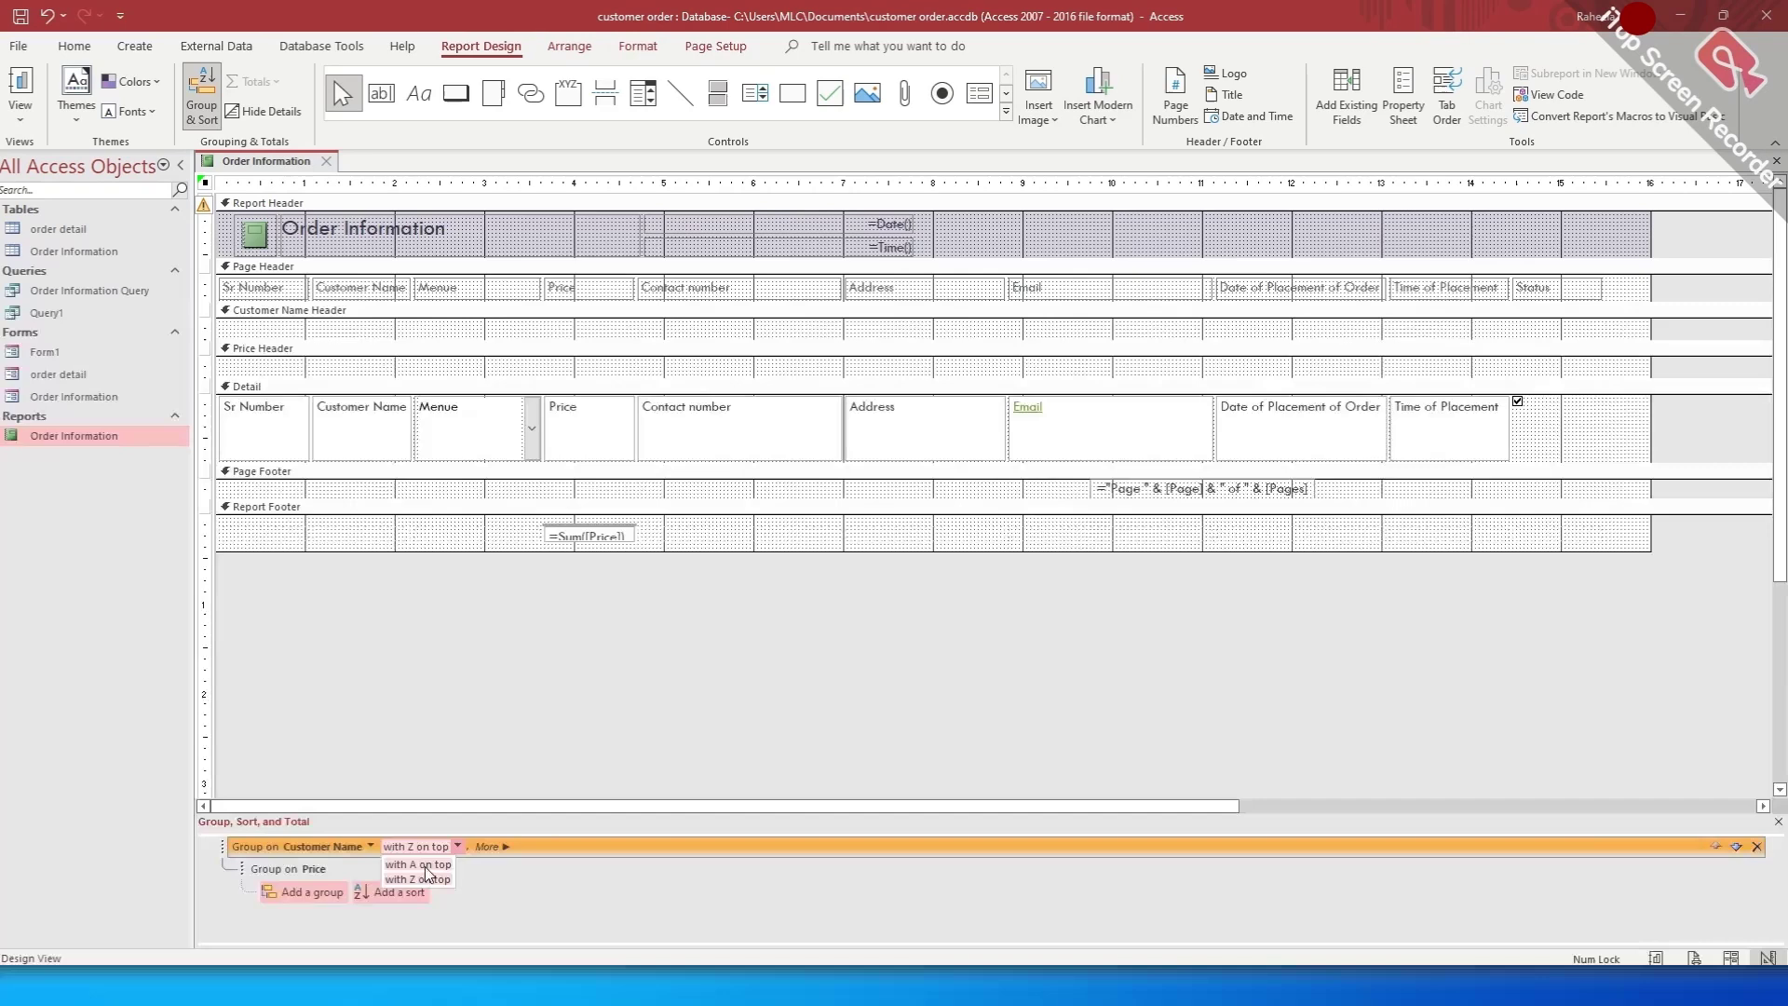
left_click(438, 865)
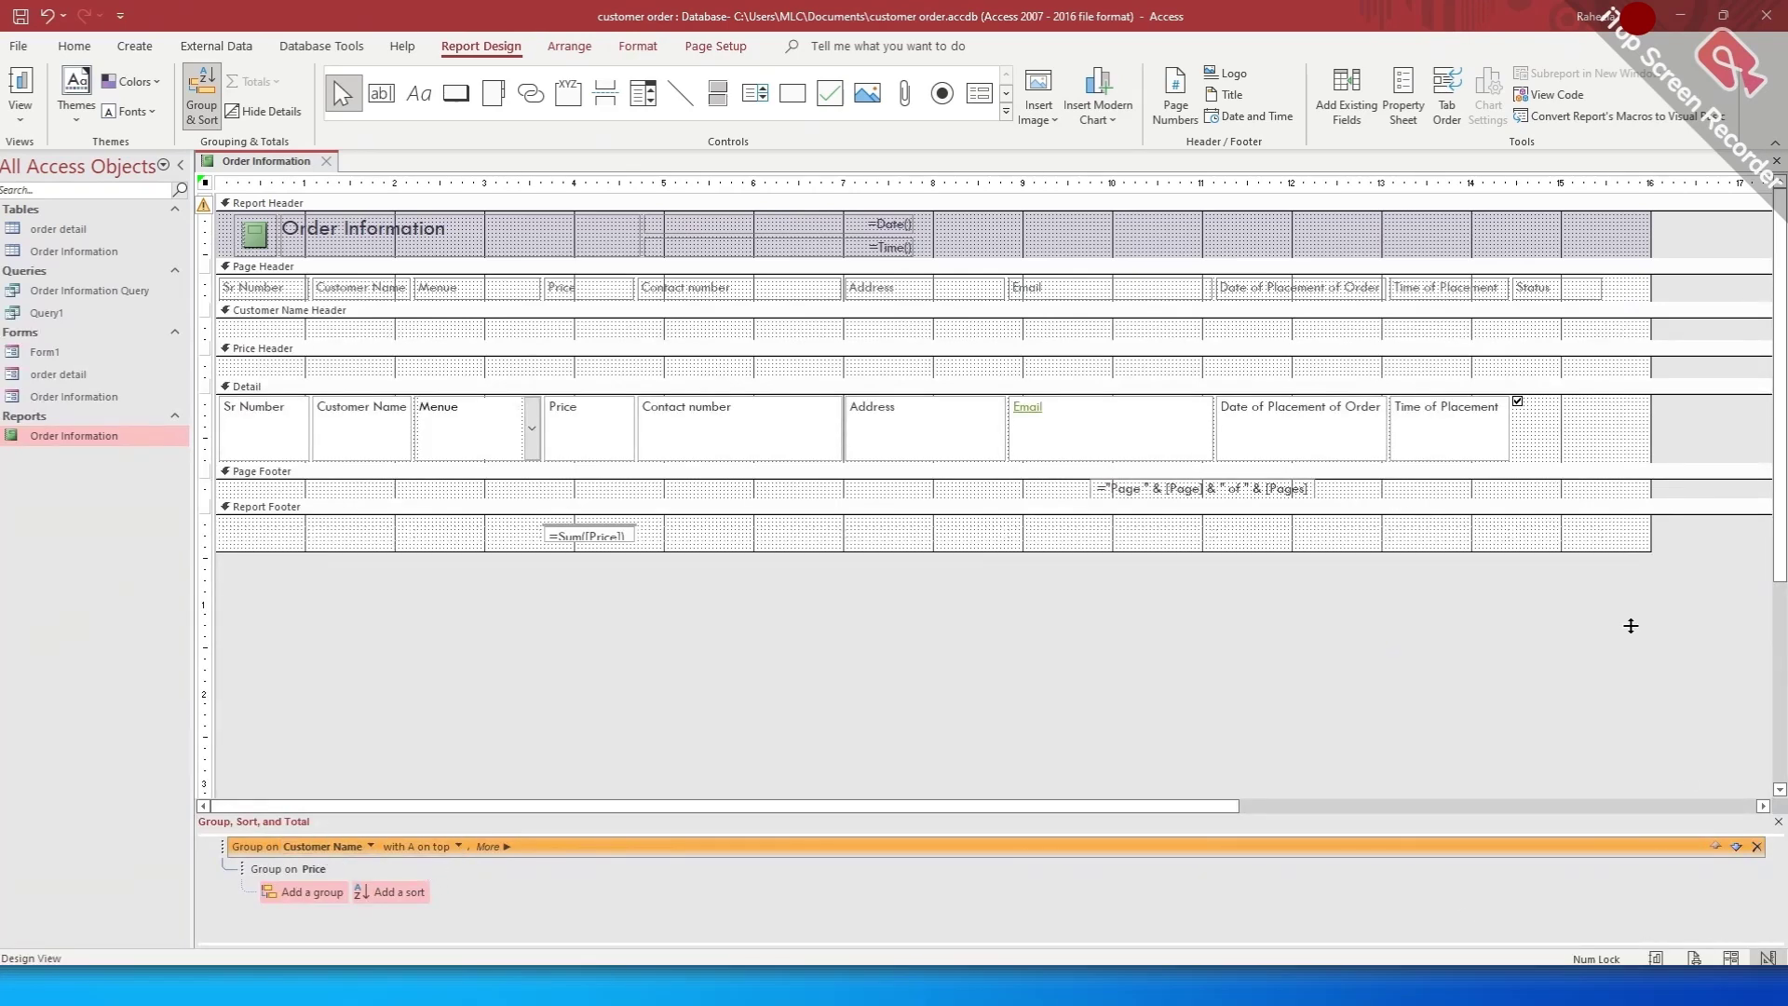
left_click(18, 110)
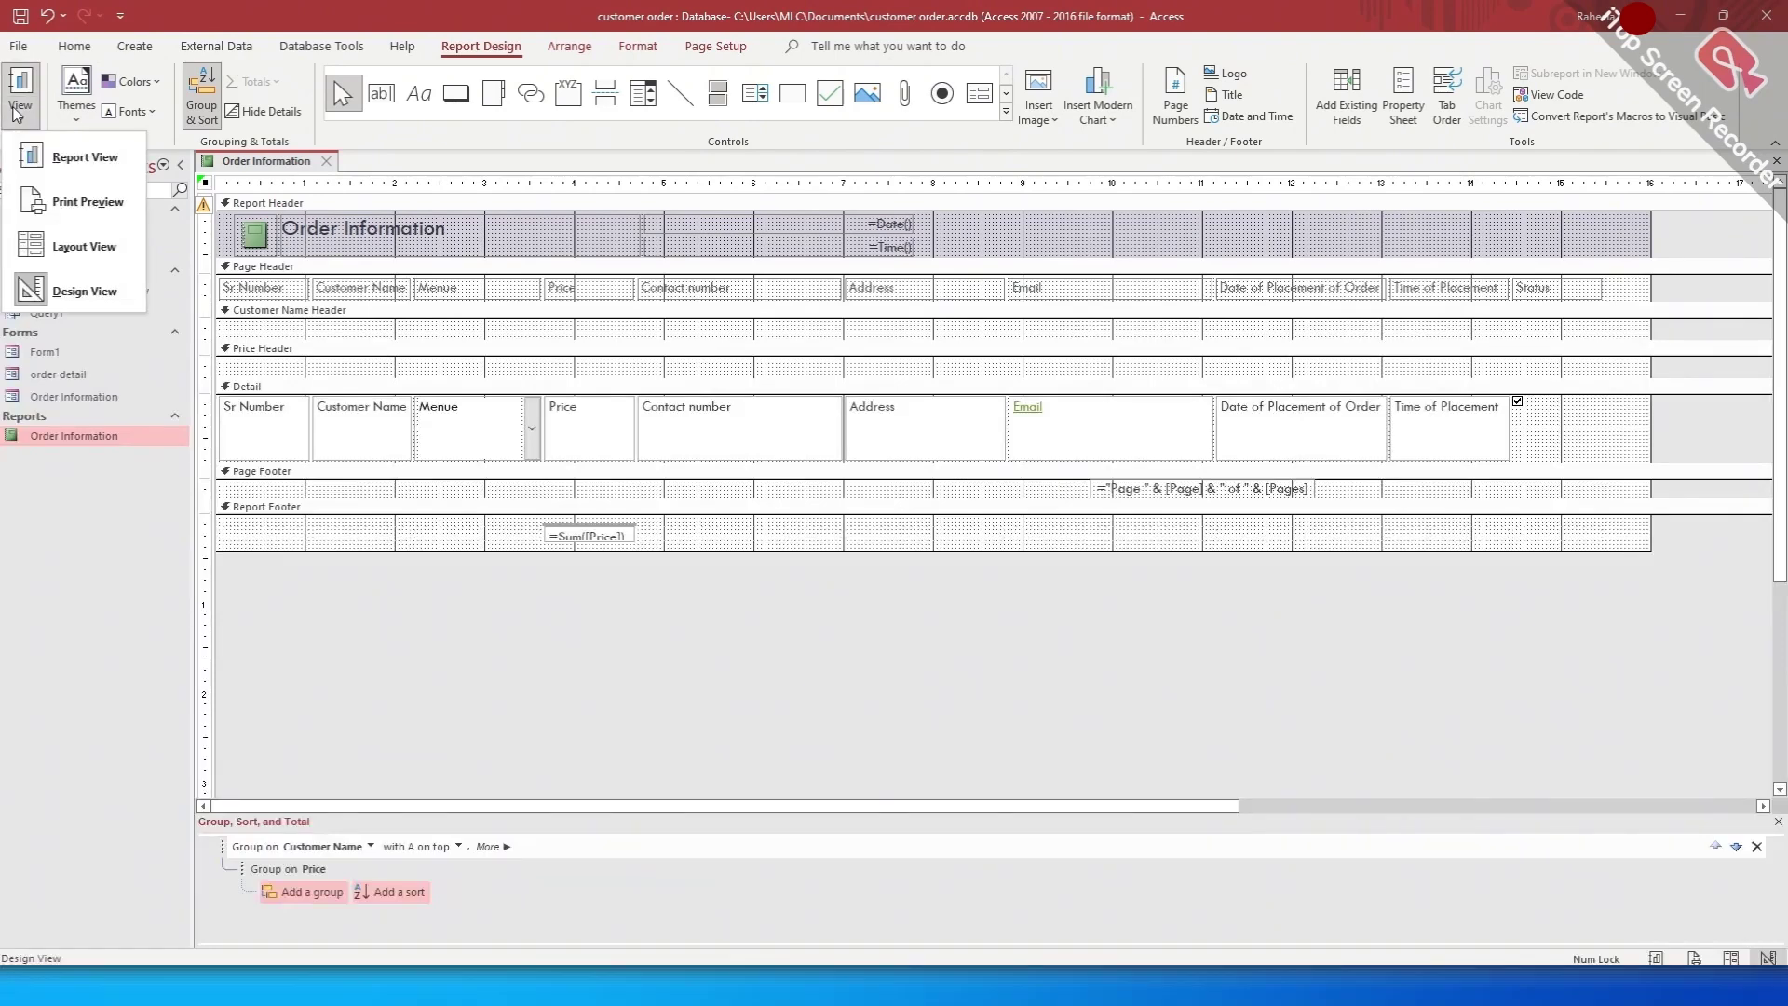
left_click(93, 160)
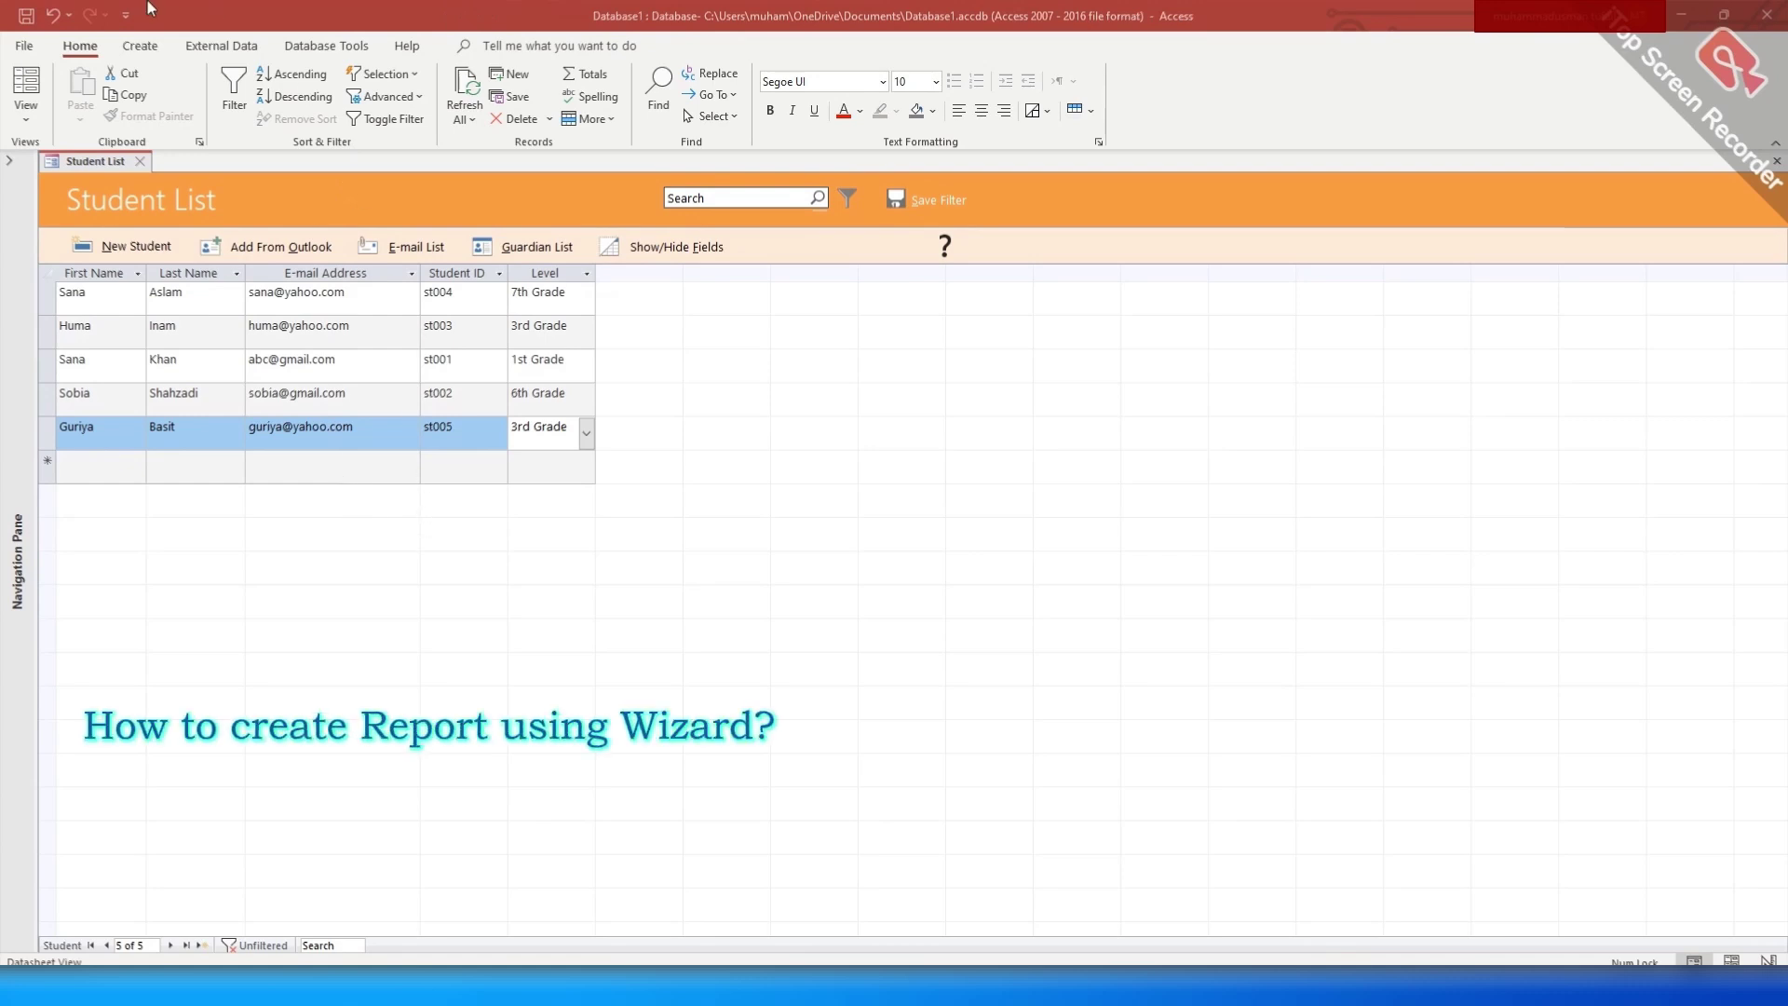
Step: Start the Report Wizard and add First Name, Last Name, E-mail Address and Student ID
left_click(141, 46)
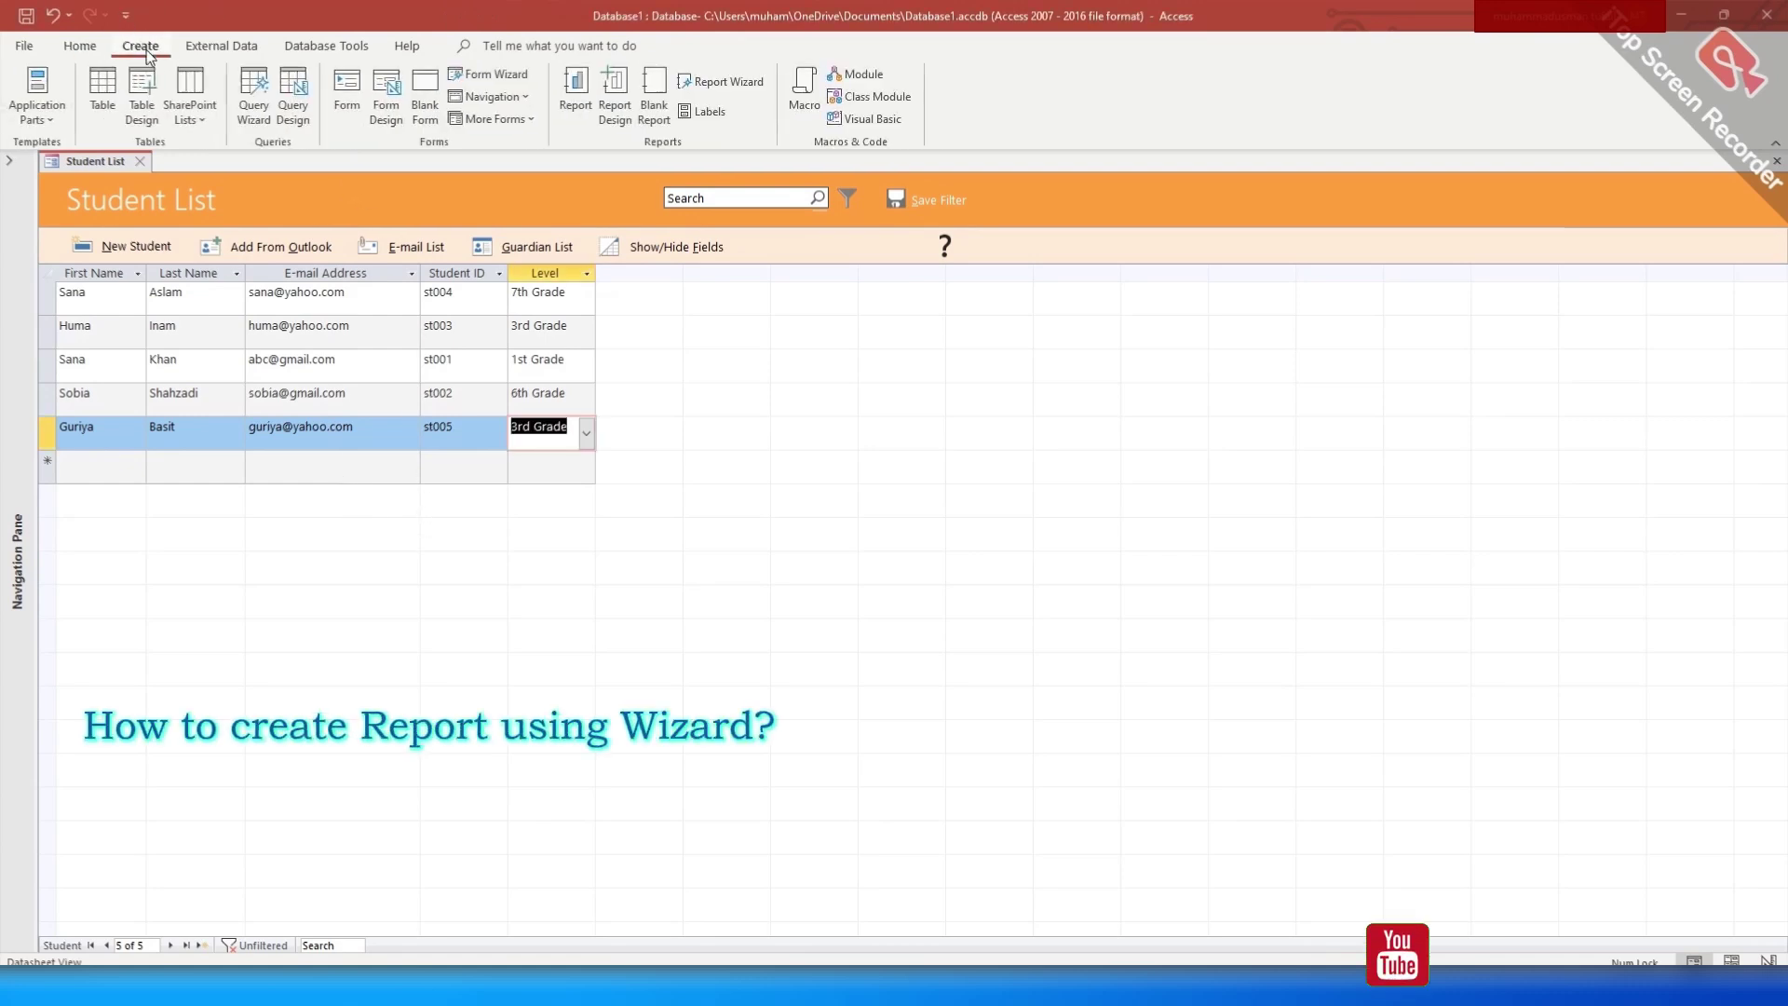
left_click(725, 77)
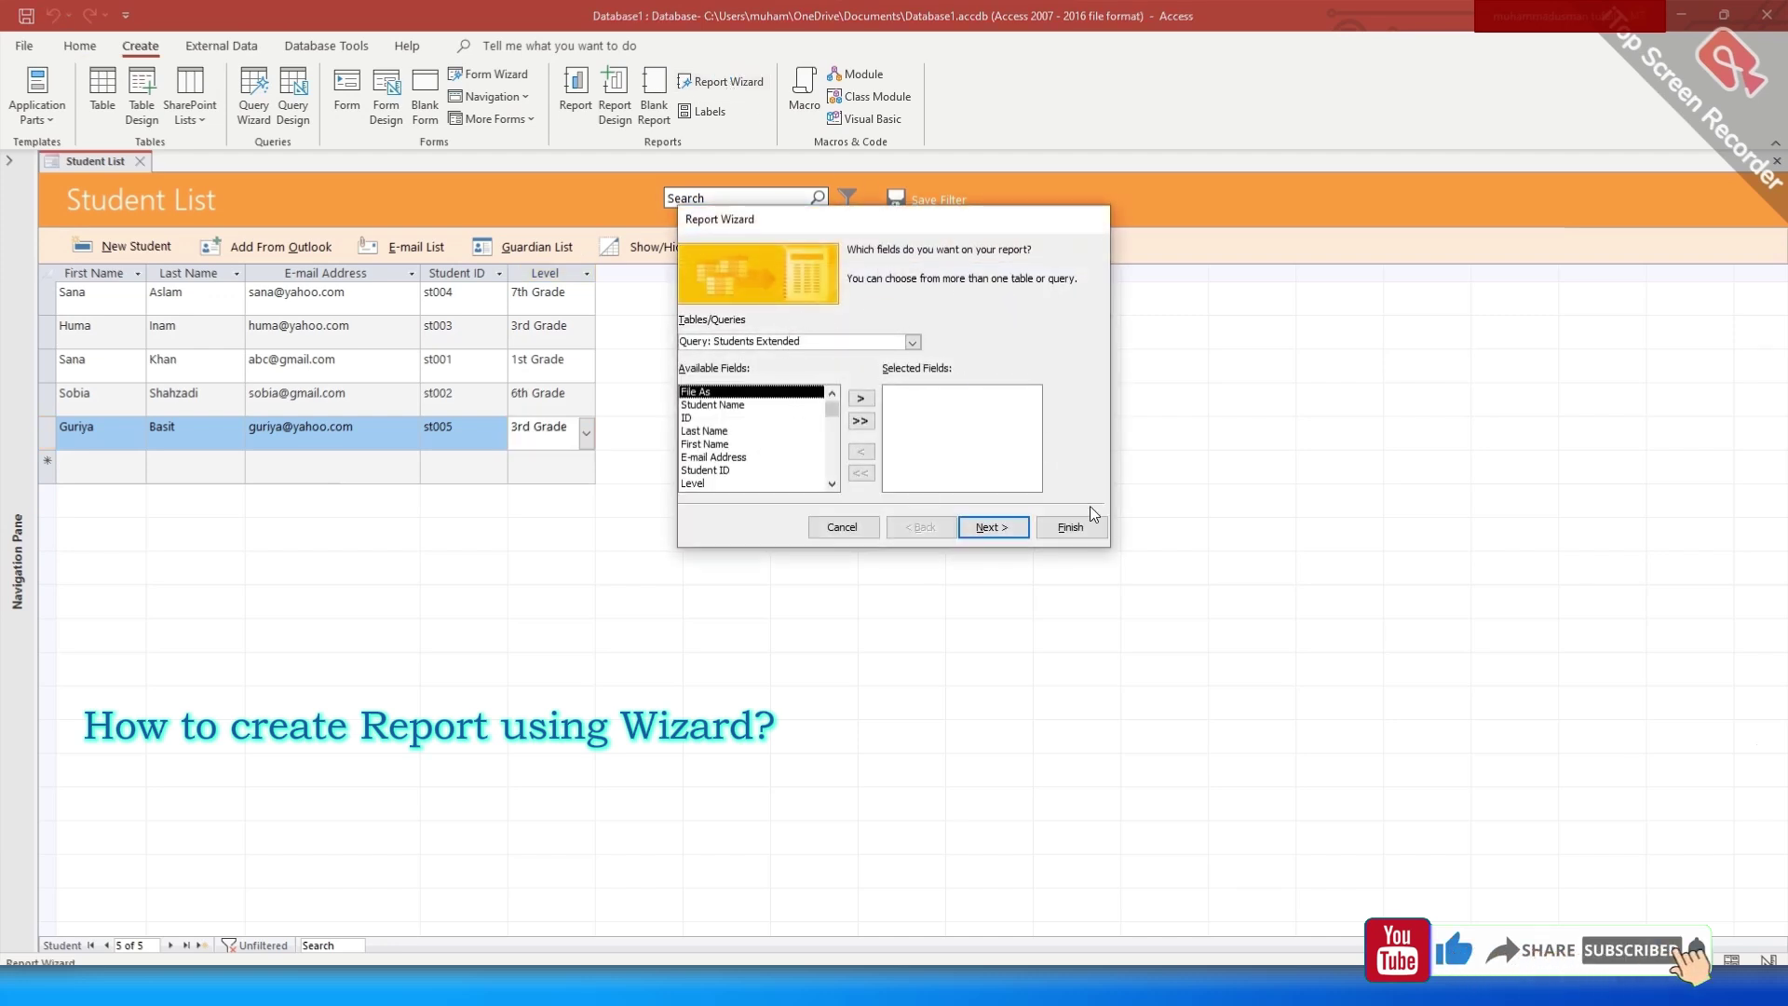
left_click(736, 443)
left_click(862, 399)
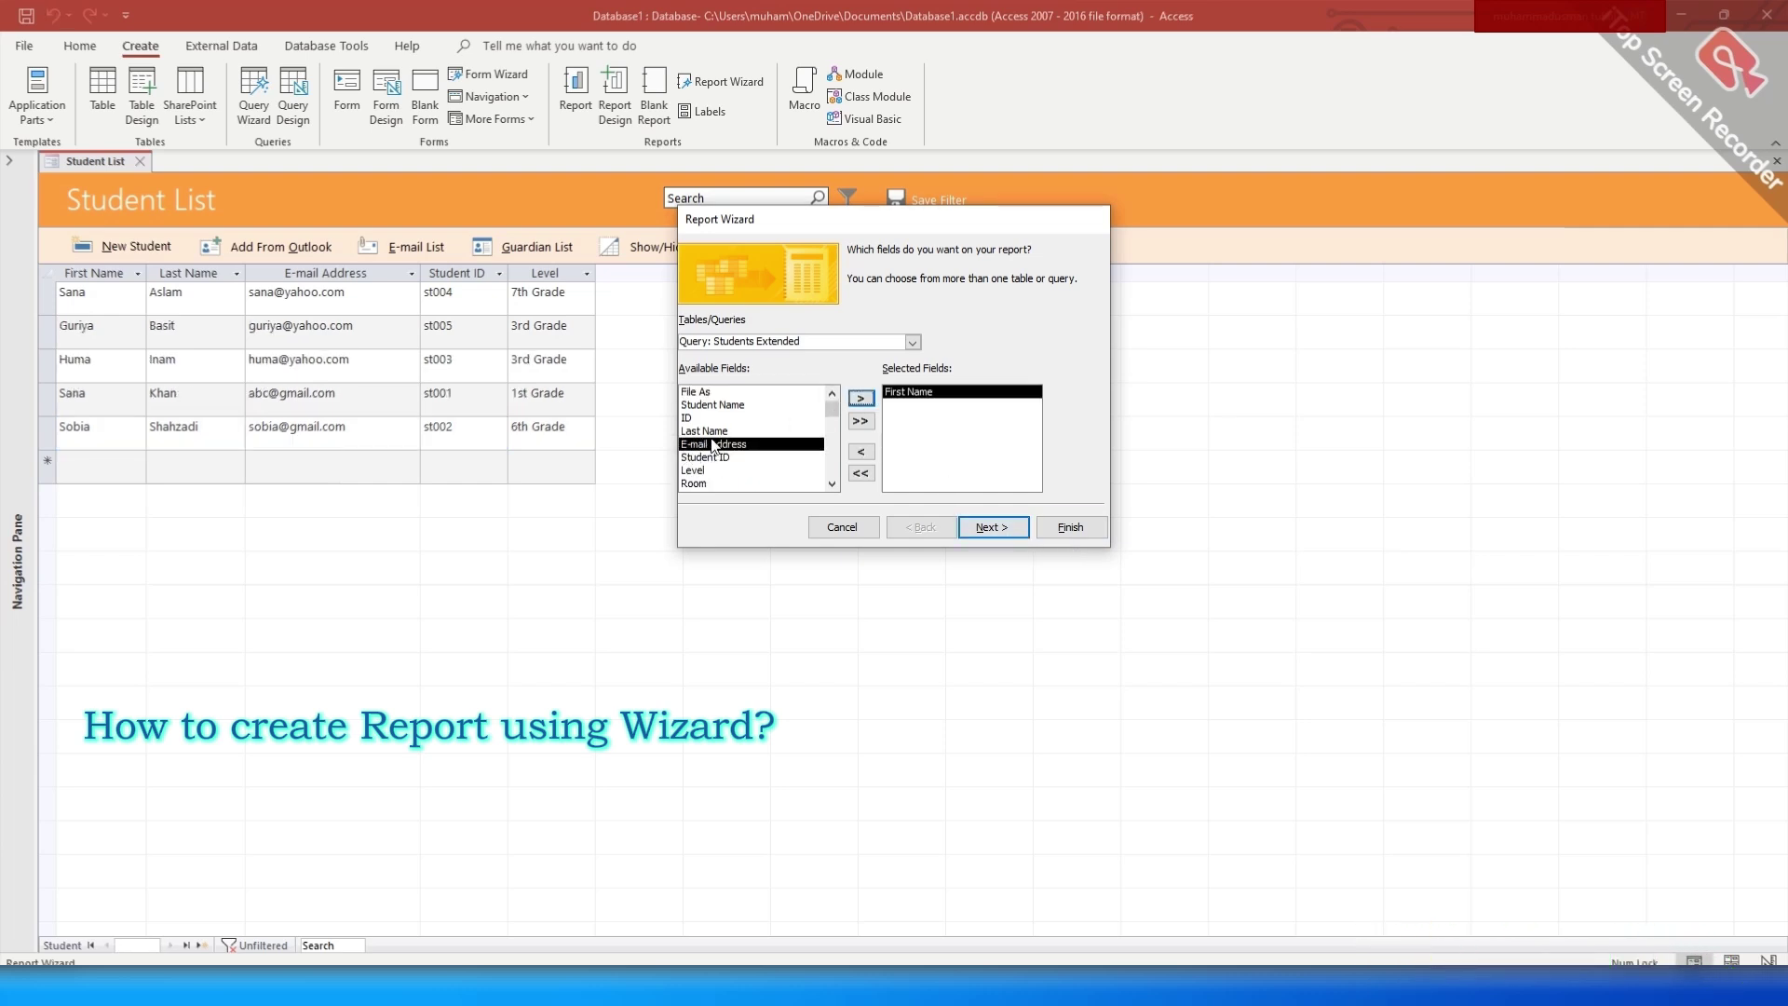
left_click(712, 431)
left_click(862, 399)
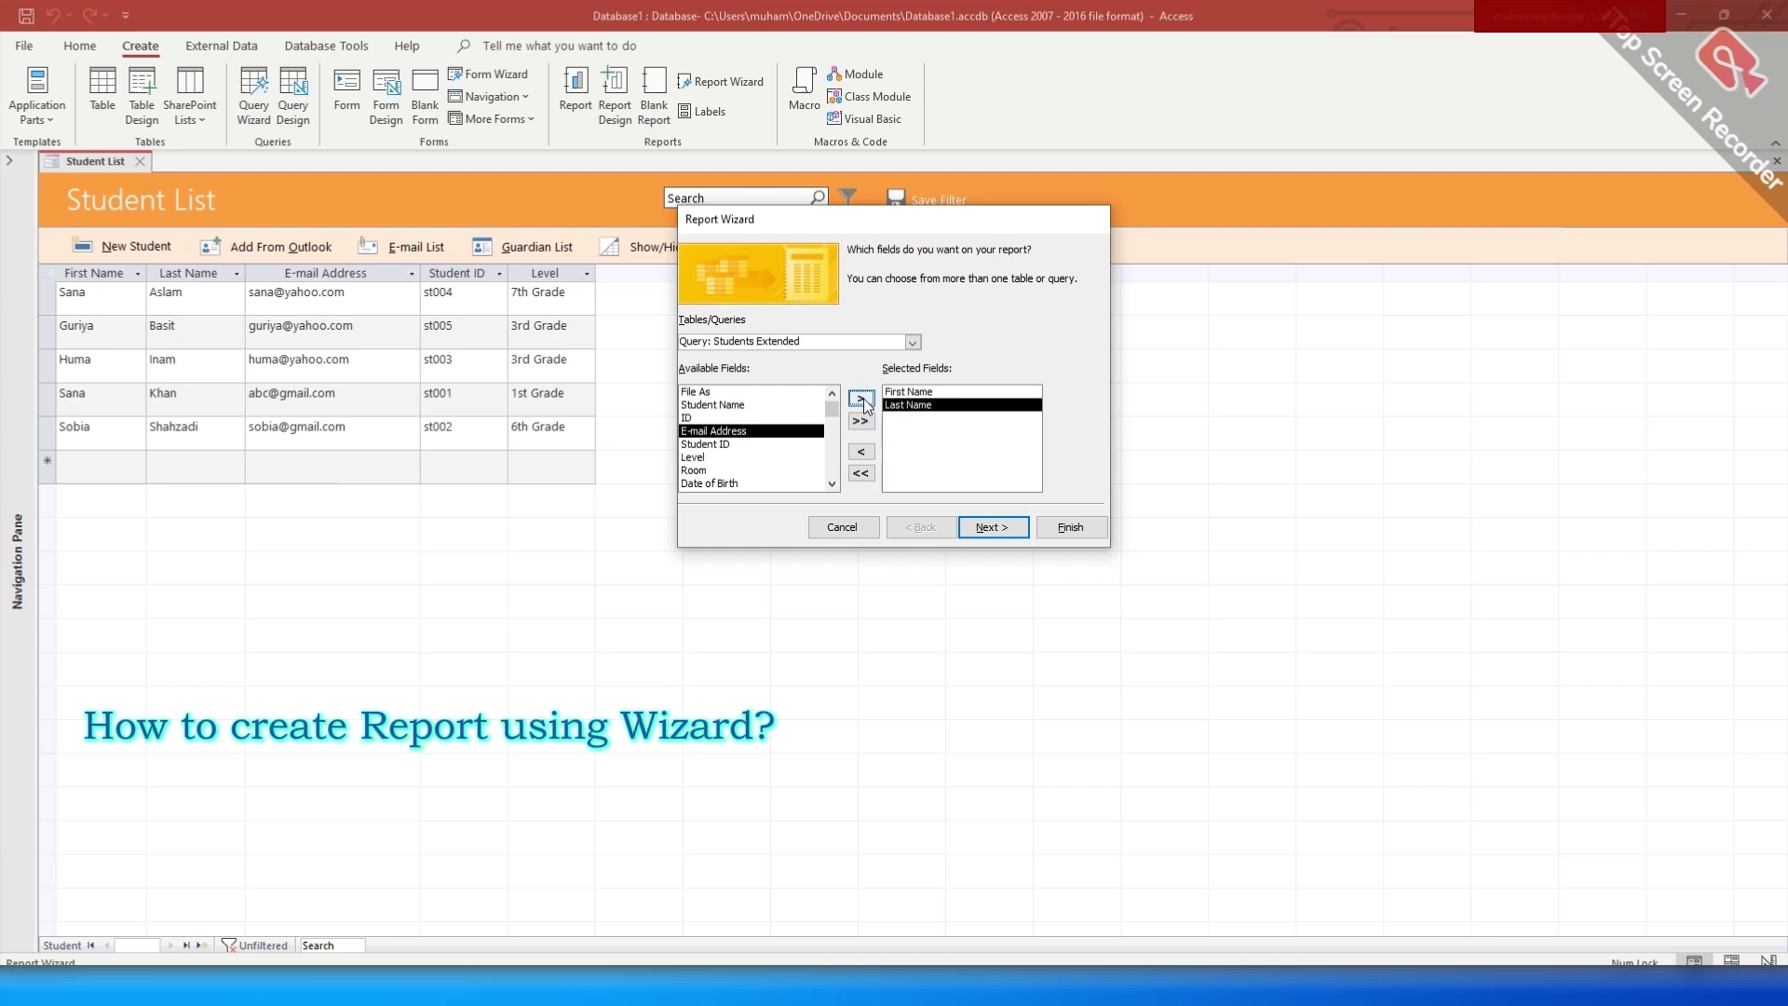
left_click(861, 399)
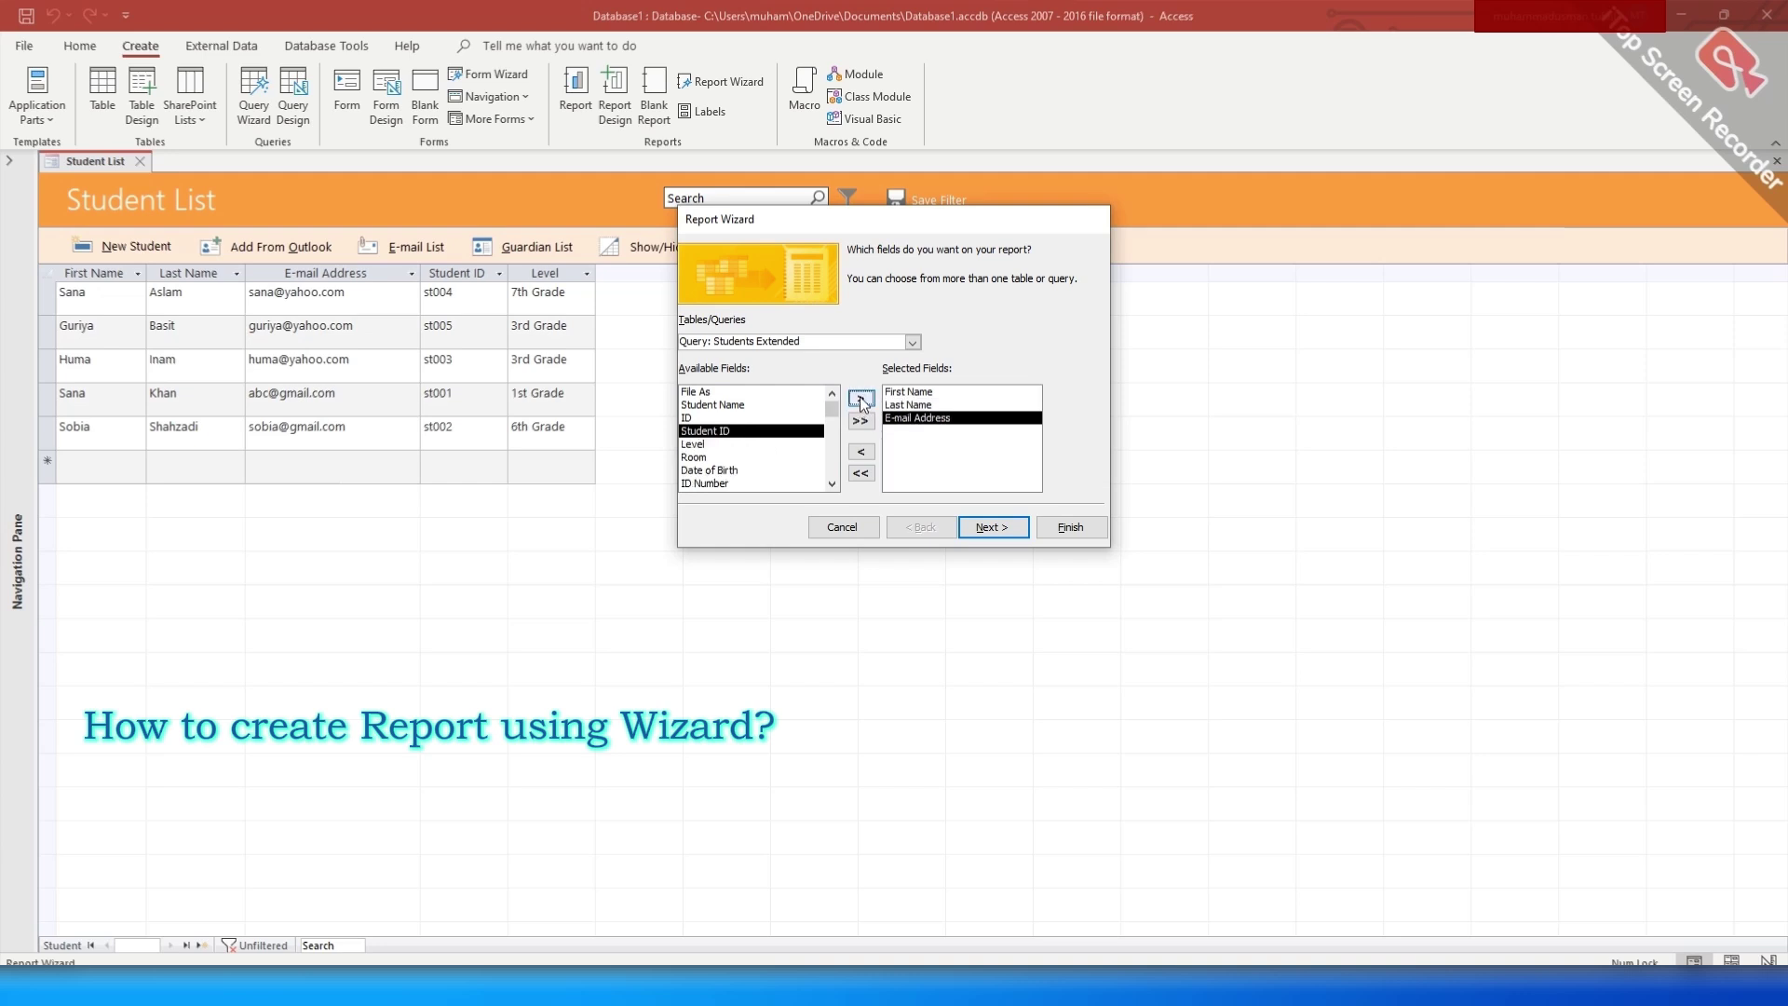
left_click(861, 399)
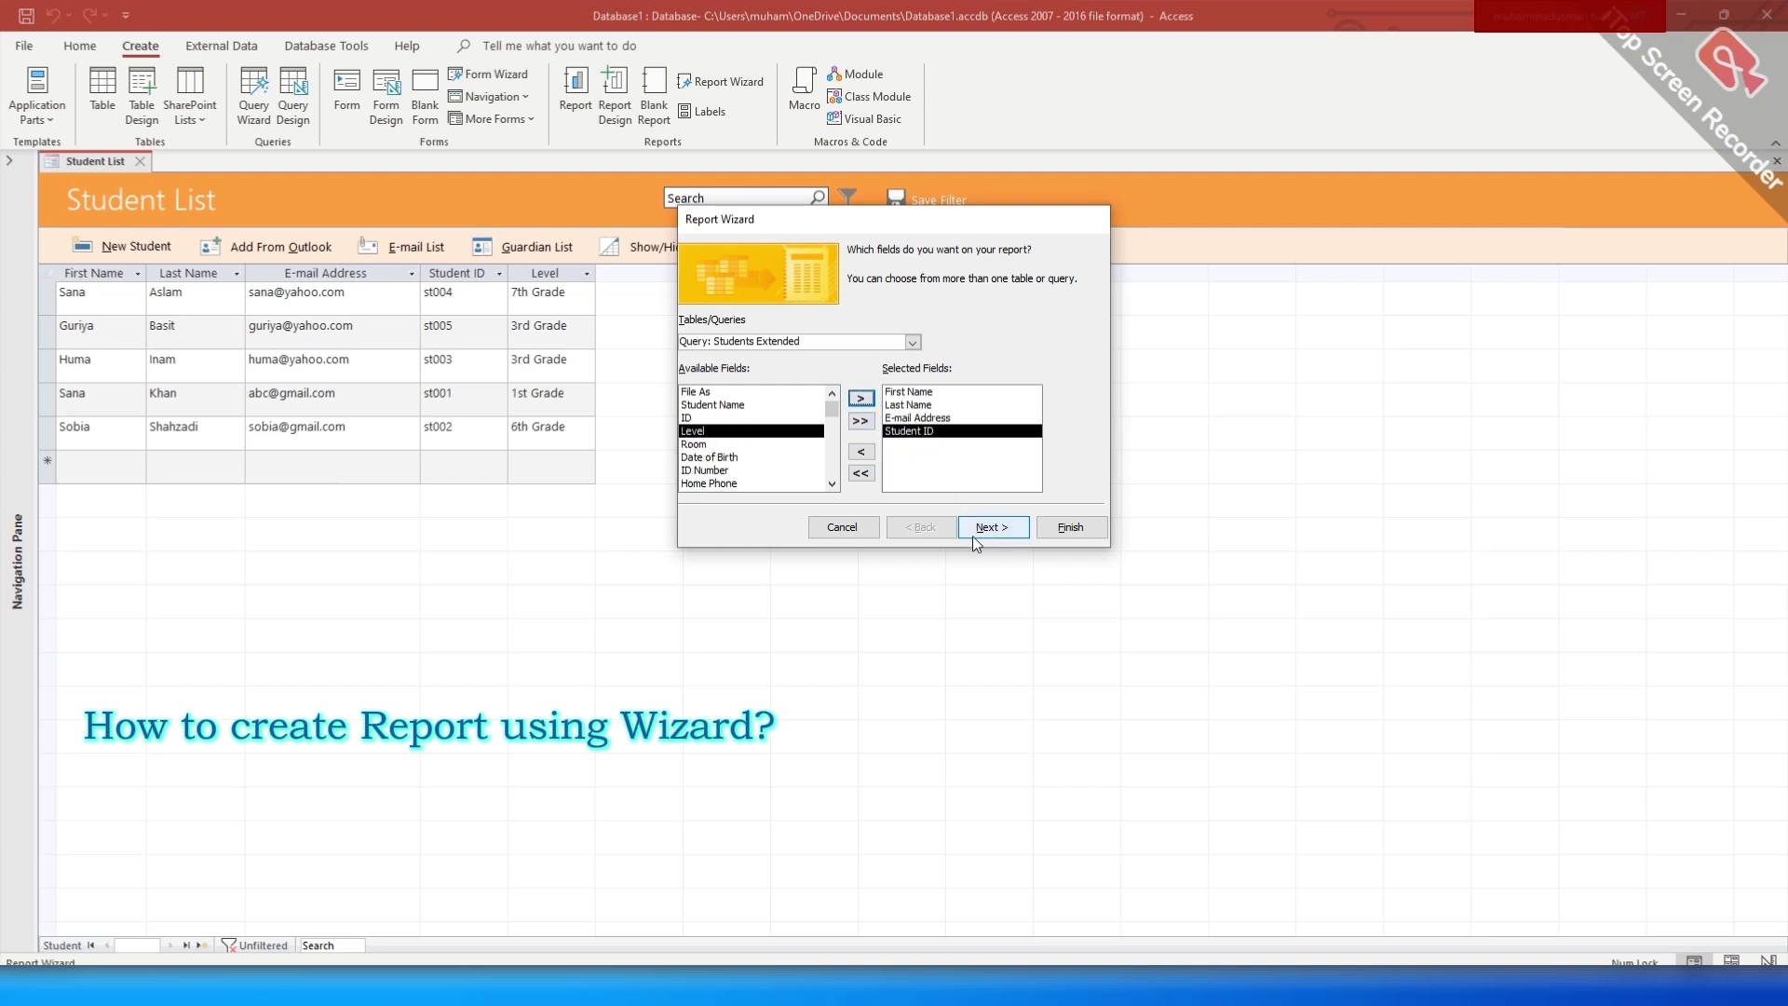
Step: Group the wizard report on First Name, sort it by Student ID, and finish
left_click(999, 529)
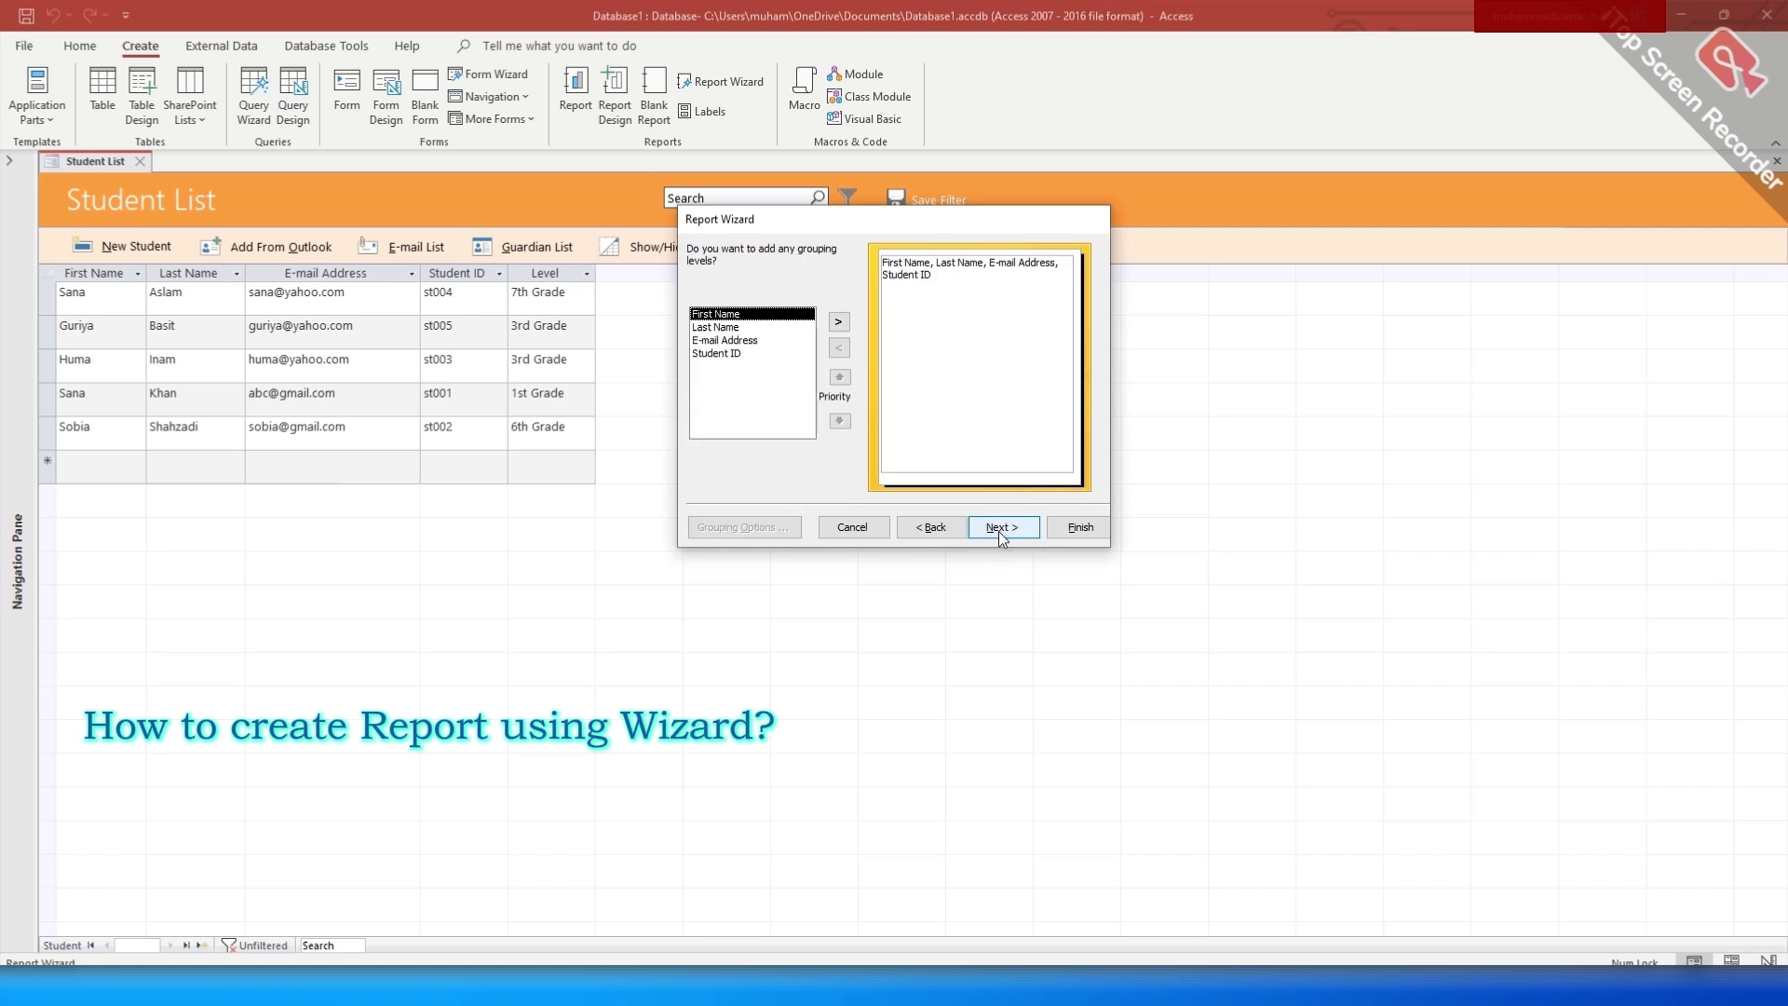
left_click(844, 322)
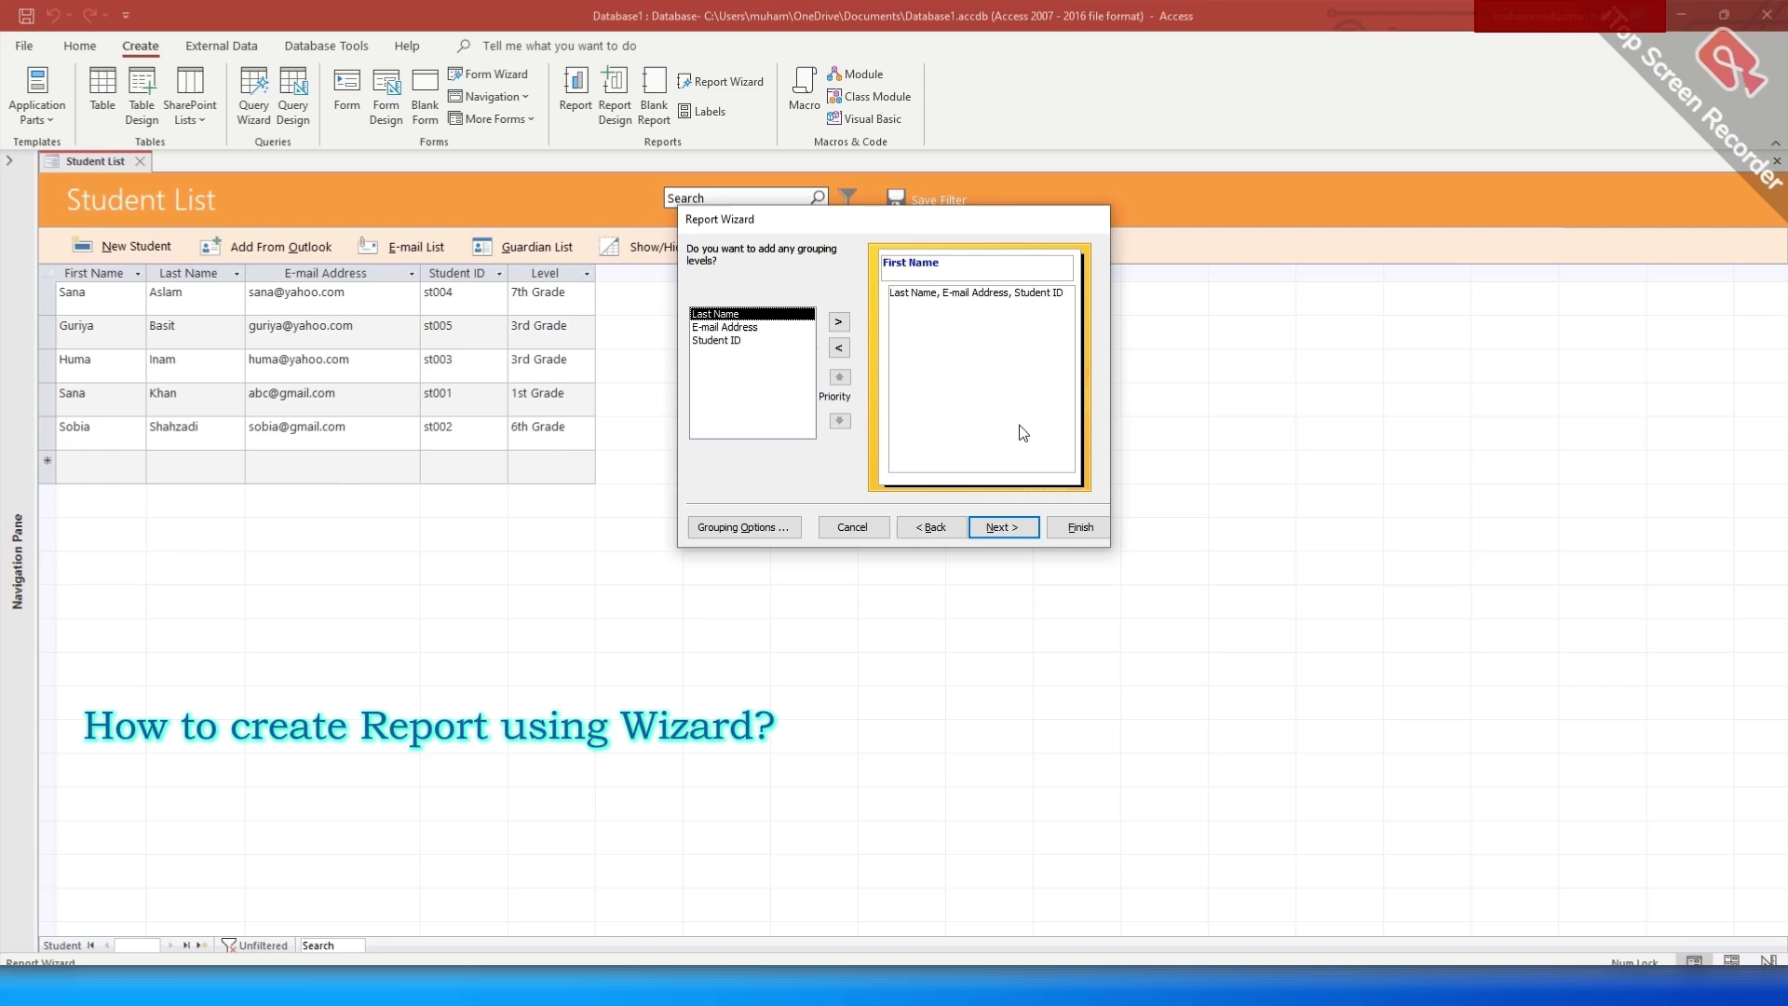
left_click(1013, 533)
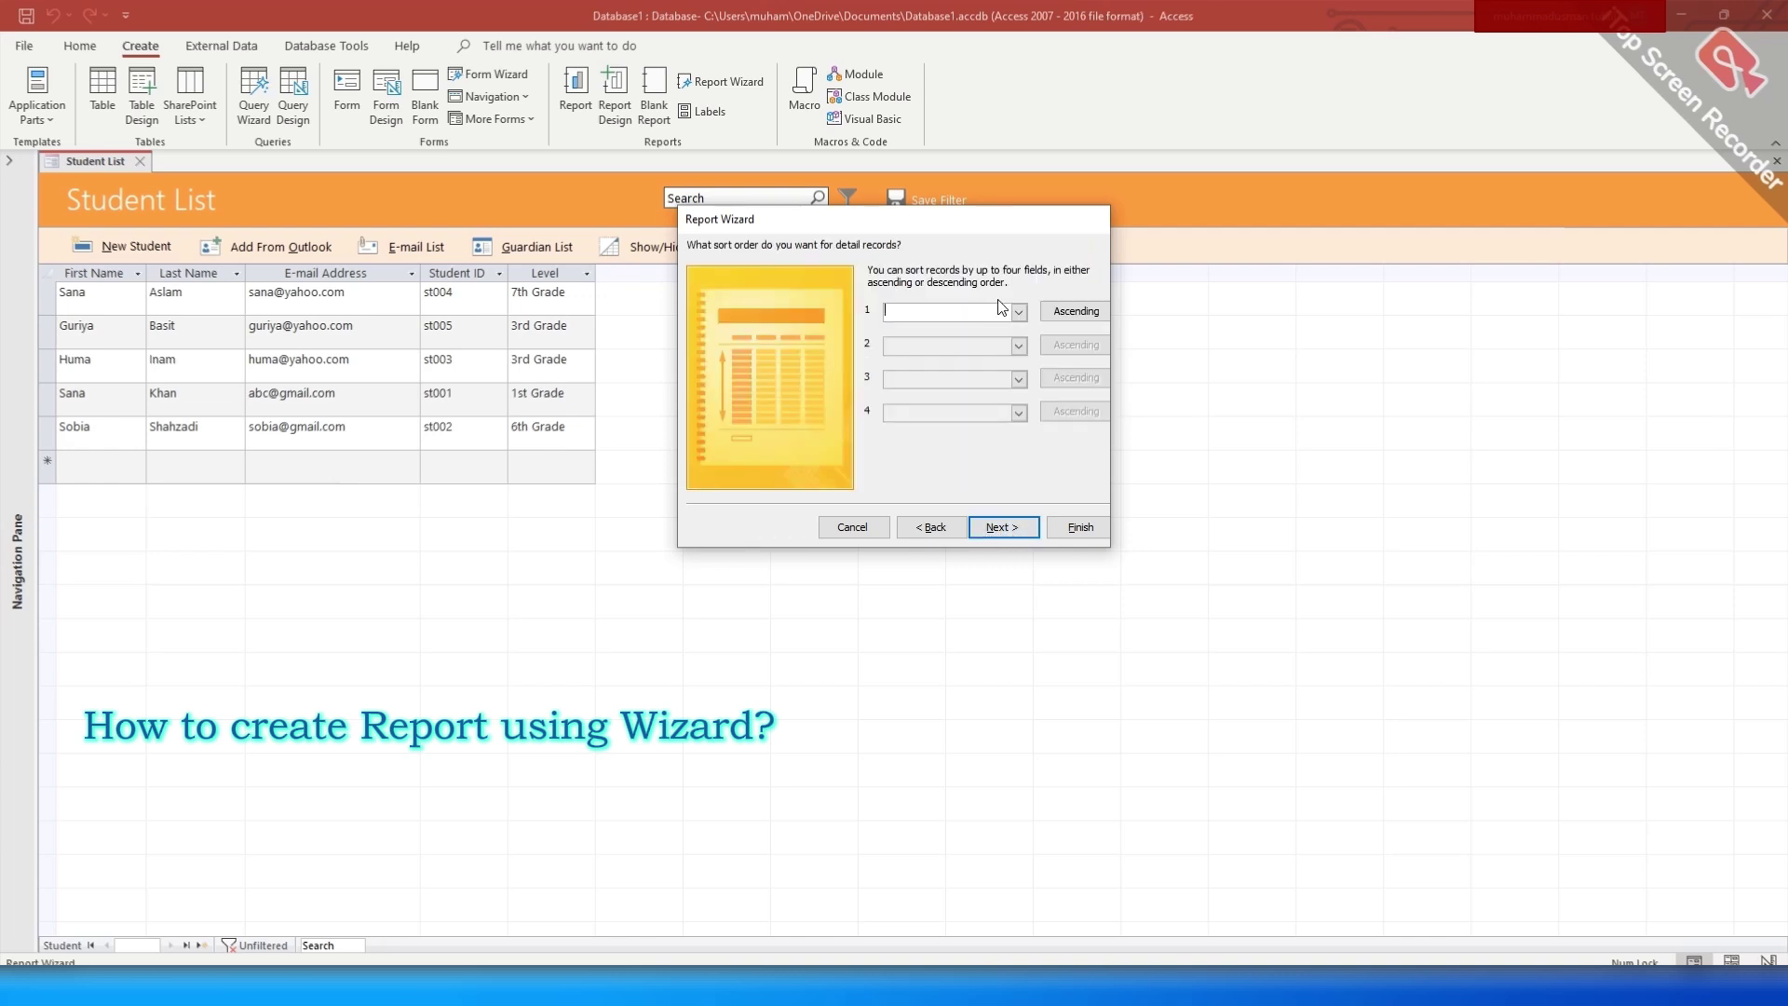
left_click(1018, 312)
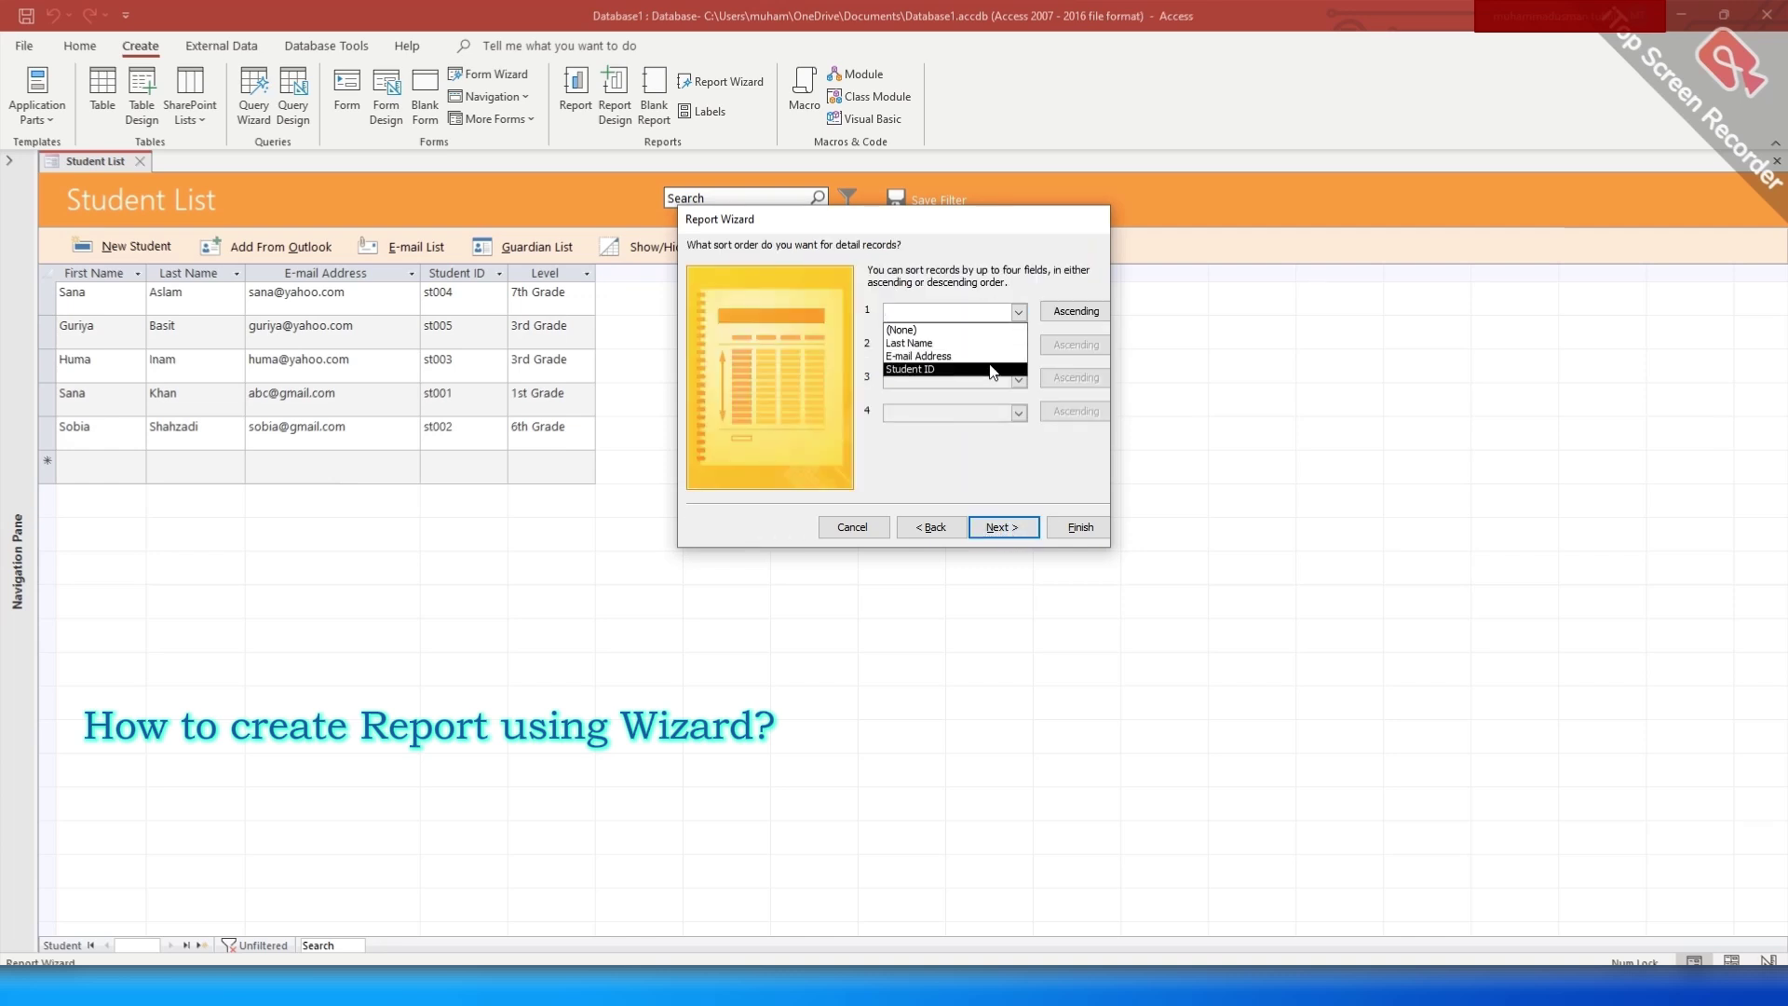
left_click(941, 369)
left_click(1004, 527)
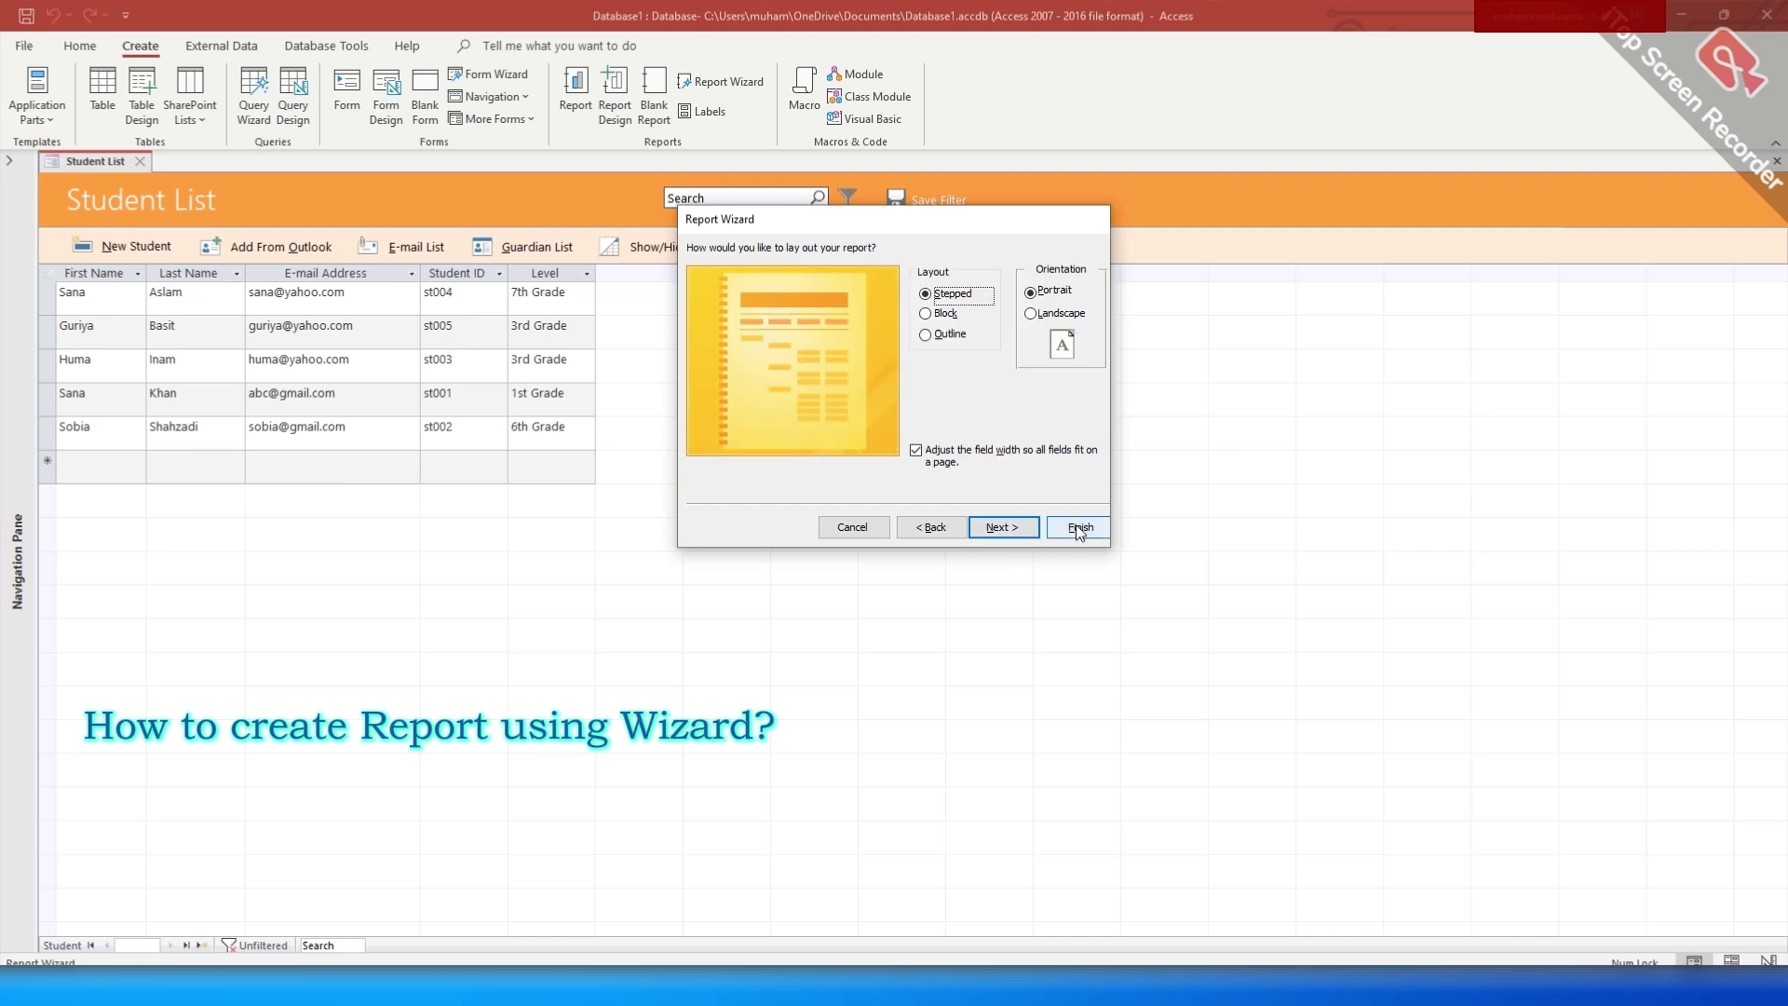
left_click(1079, 529)
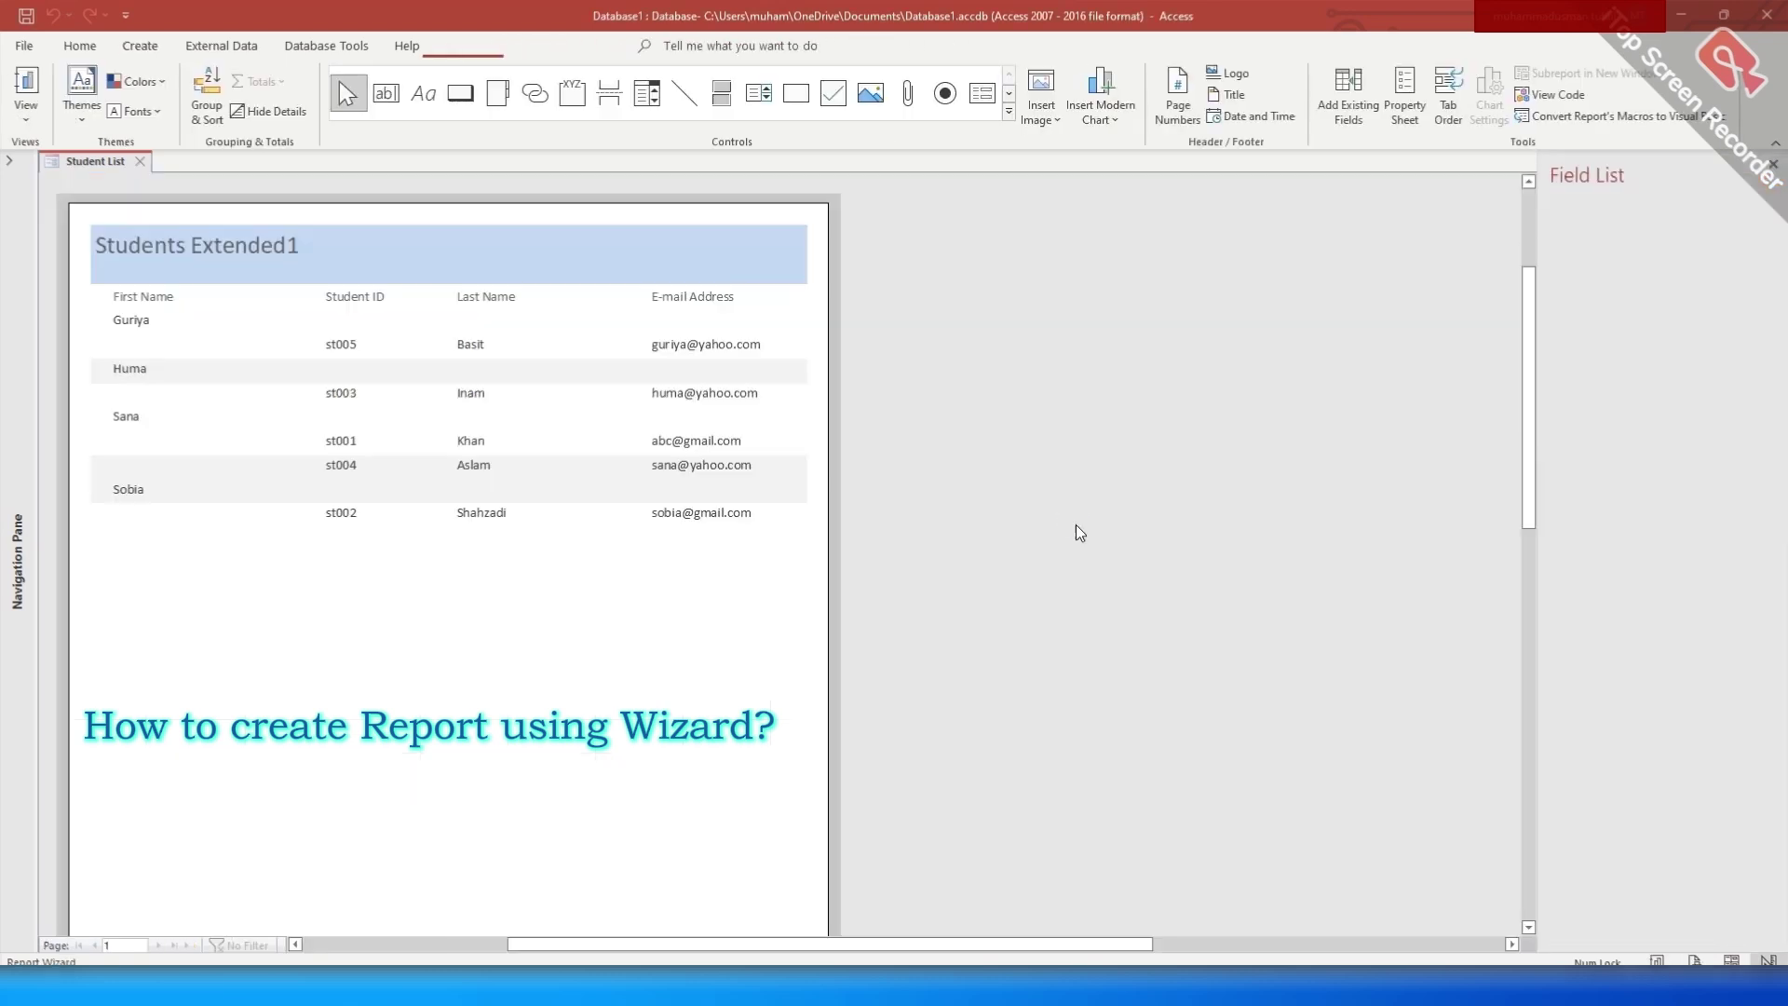